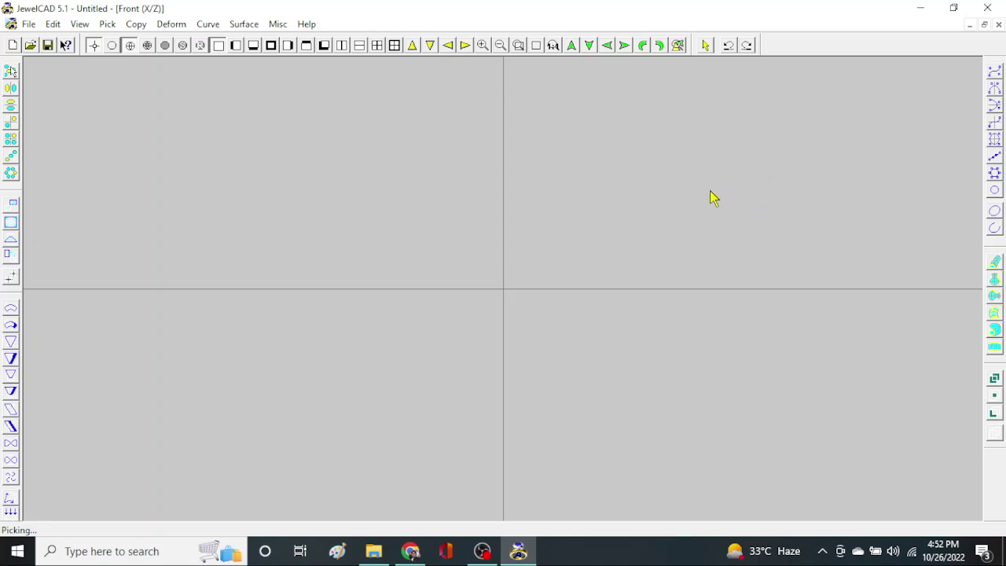
# Set the grid spacing to 10 and switch to the Top (X/Y) view.
pyautogui.write('g')
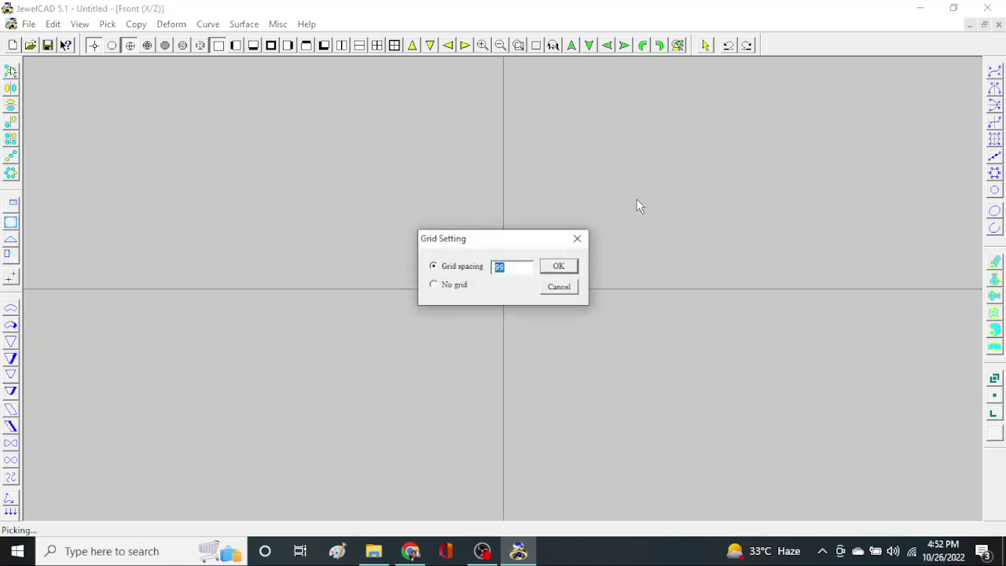
pyautogui.write('10')
pyautogui.press('Return')
pyautogui.press('F1')
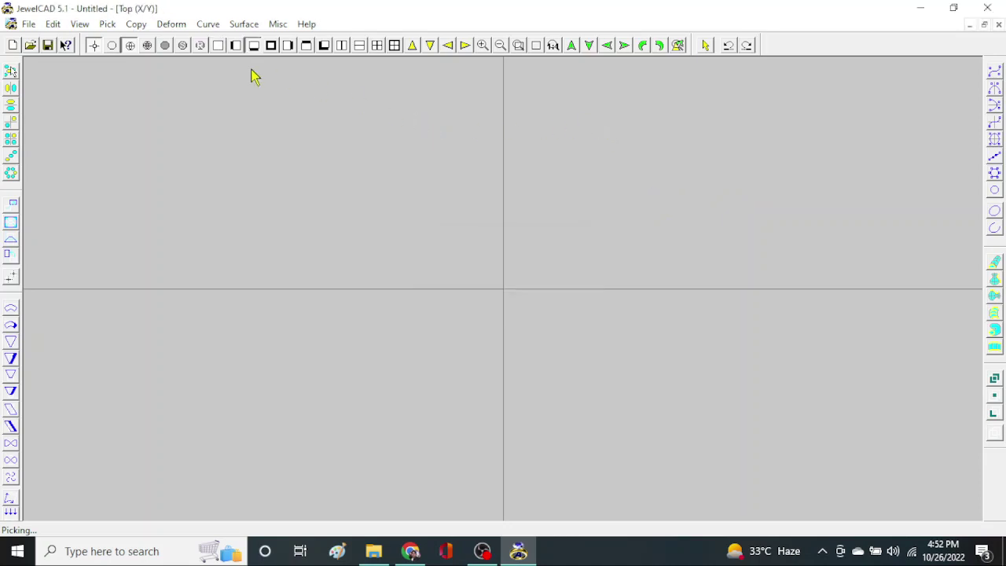
pyautogui.click(209, 24)
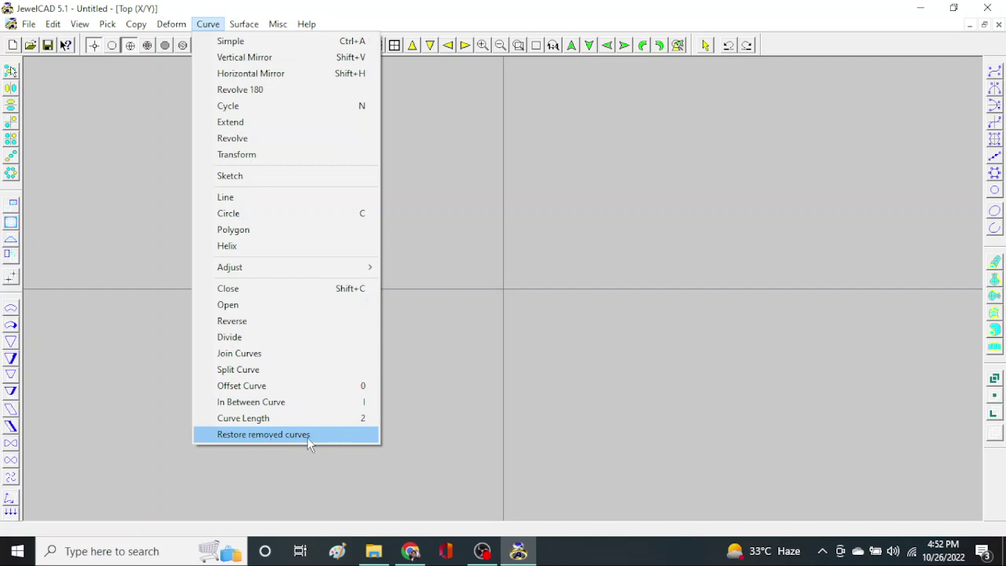
# Draw the first S-shaped rail curve from seven points with Curve > Simple.
pyautogui.click(534, 241)
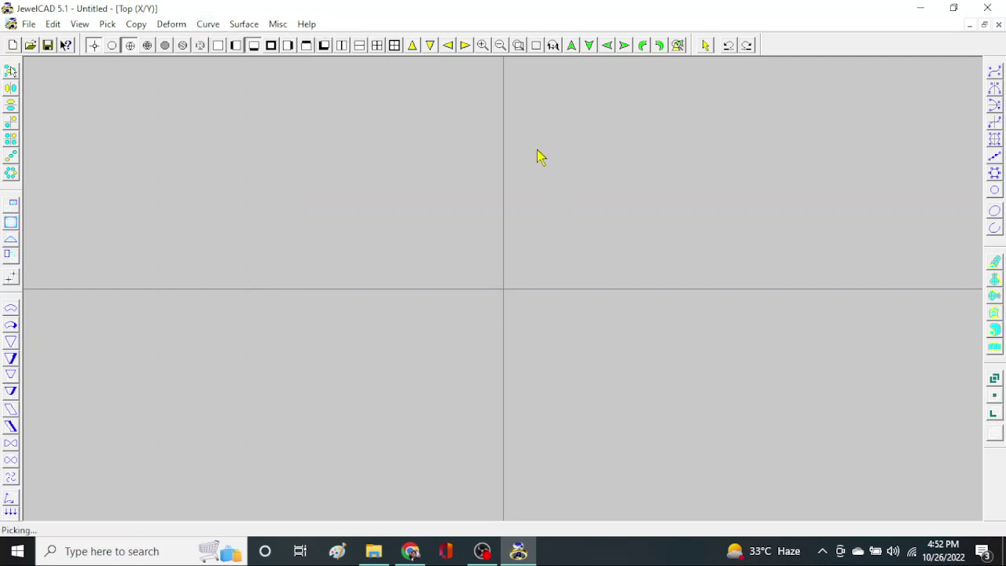
pyautogui.click(537, 104)
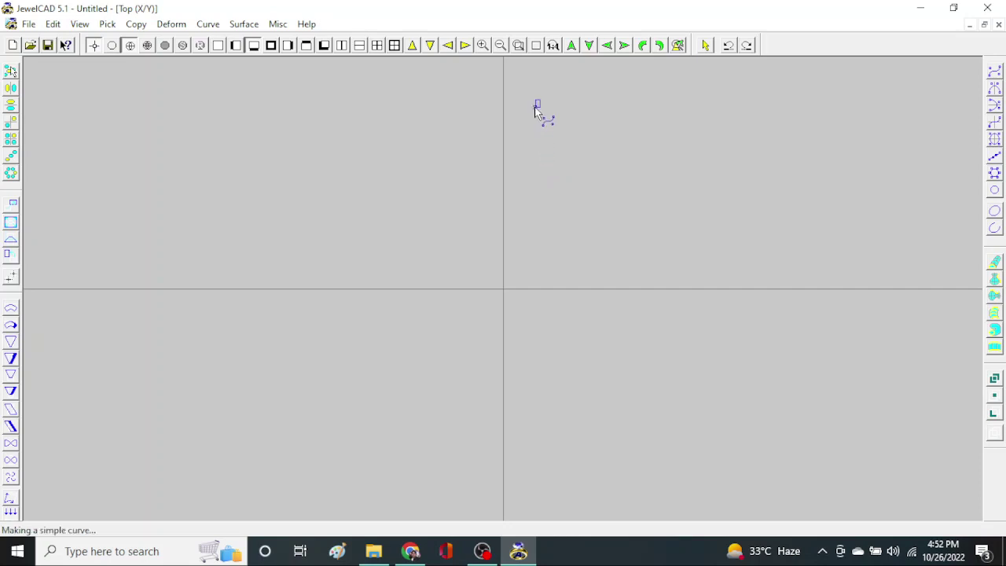
pyautogui.click(583, 139)
pyautogui.click(591, 204)
pyautogui.click(558, 244)
pyautogui.click(476, 302)
pyautogui.click(459, 408)
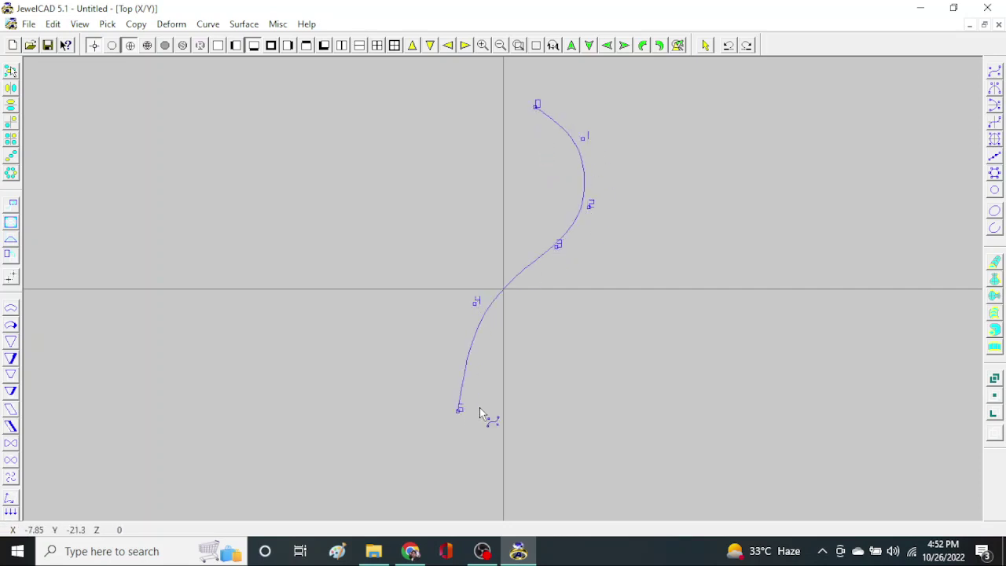
pyautogui.click(479, 475)
pyautogui.rightClick(500, 282)
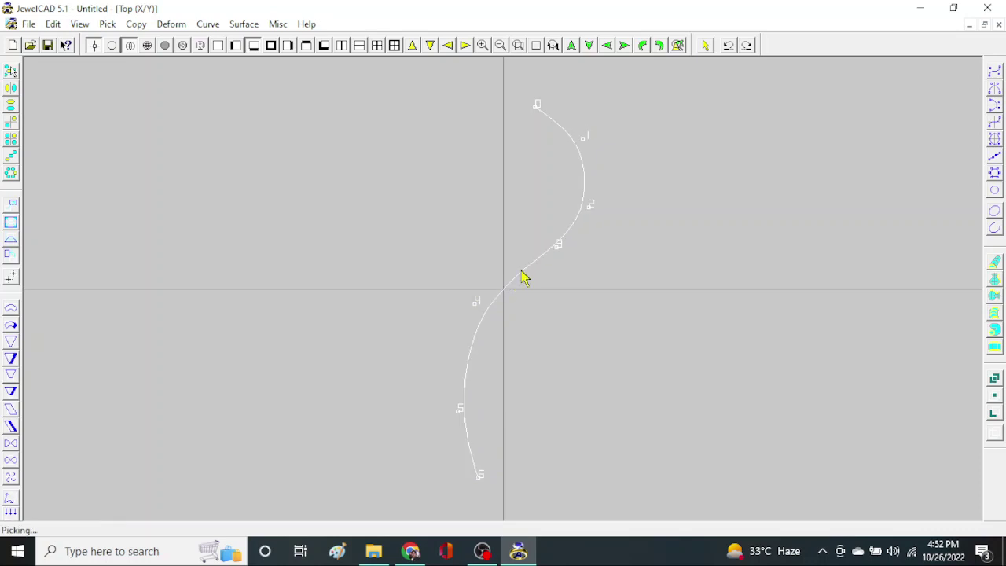
pyautogui.click(521, 264)
pyautogui.click(568, 218)
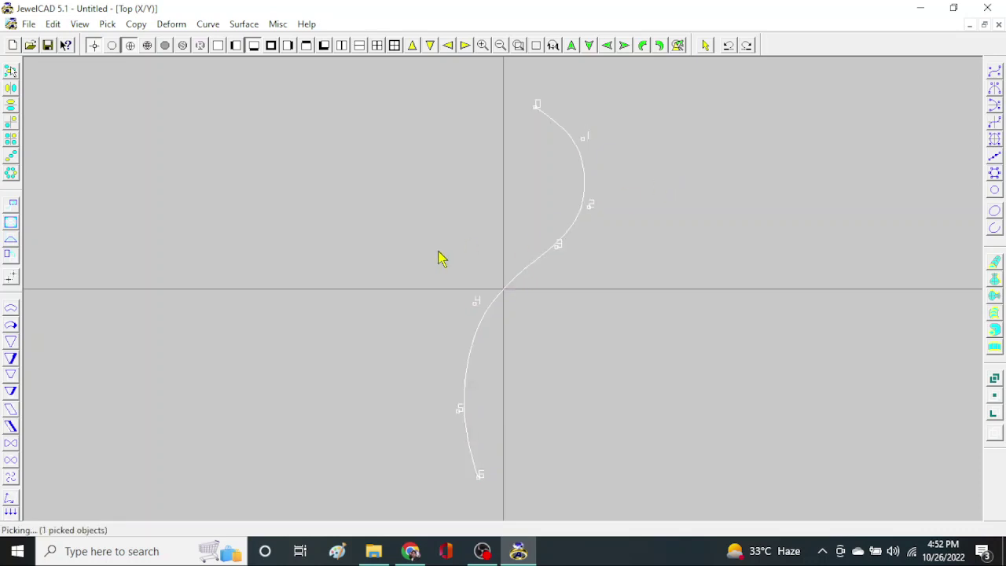
pyautogui.click(440, 260)
# Draw a second S-shaped rail curve to the left of the first.
pyautogui.rightClick(490, 168)
pyautogui.click(471, 131)
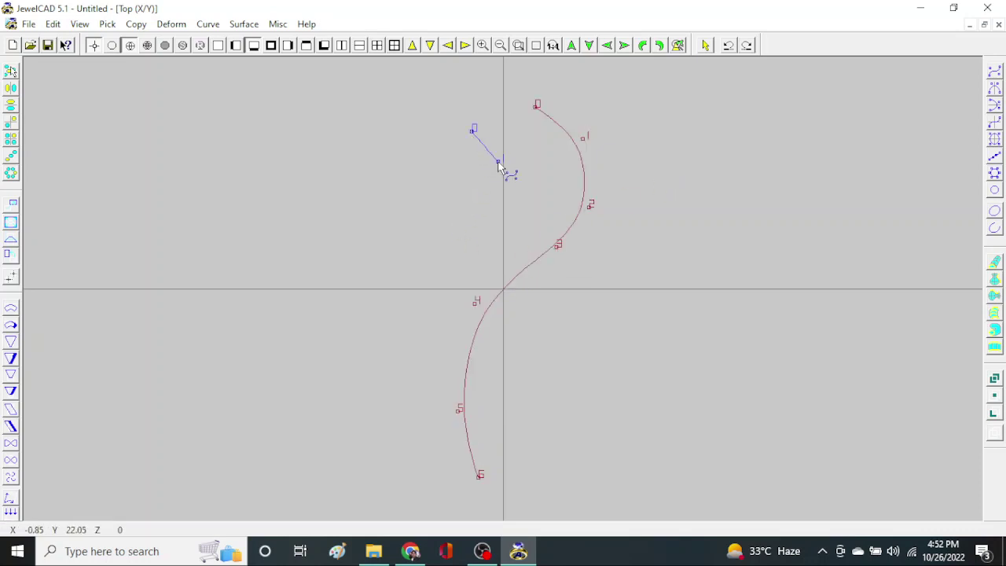
pyautogui.click(497, 163)
pyautogui.click(499, 197)
pyautogui.click(431, 286)
pyautogui.click(387, 396)
pyautogui.click(426, 495)
pyautogui.rightClick(425, 503)
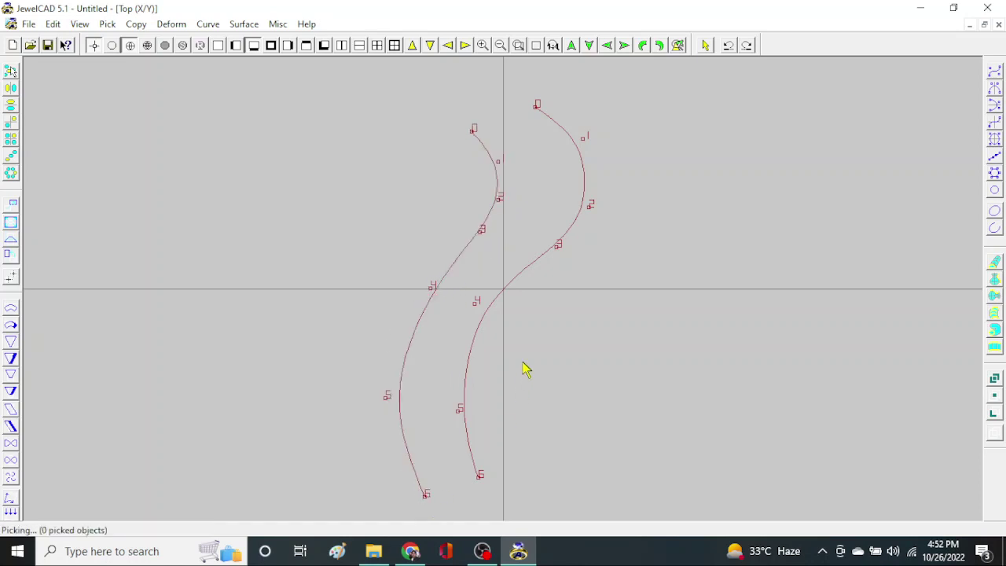
pyautogui.rightClick(512, 354)
pyautogui.scroll(1, 518, 462)
# Draw a closed rectangular section curve with vertical mirror symmetry.
pyautogui.click(585, 401)
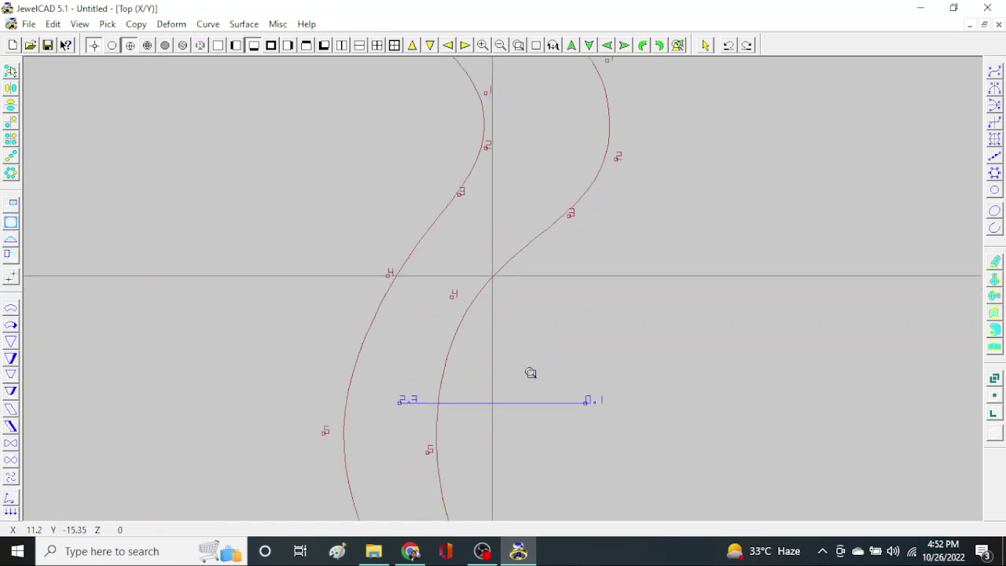
pyautogui.scroll(1, 530, 372)
pyautogui.moveTo(639, 444); pyautogui.dragTo(573, 448)
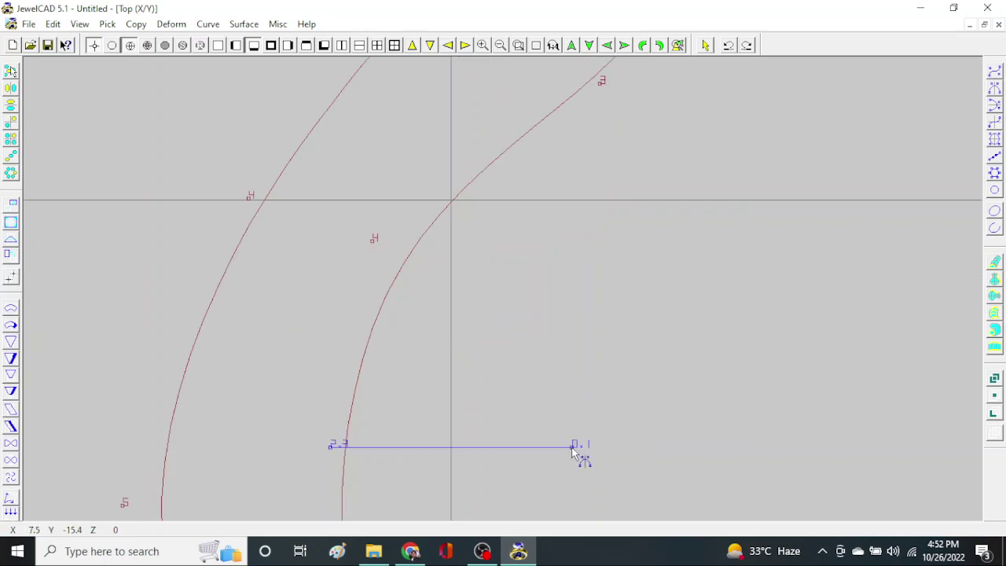
pyautogui.rightClick(566, 319)
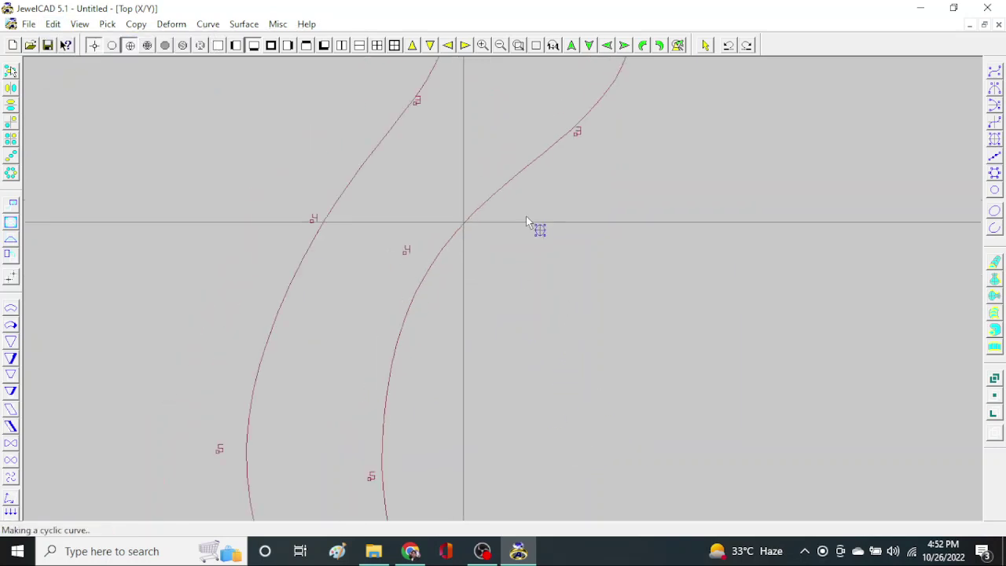
pyautogui.click(544, 179)
# Build a 2 Rails Semi-scale rail surface from both rails and the section, then delete the section.
pyautogui.rightClick(544, 184)
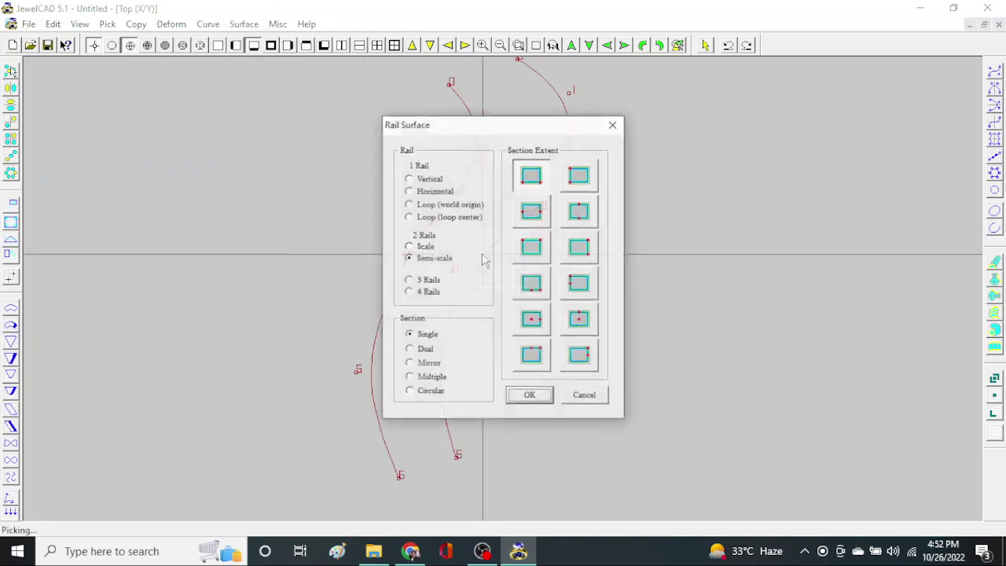
pyautogui.click(525, 397)
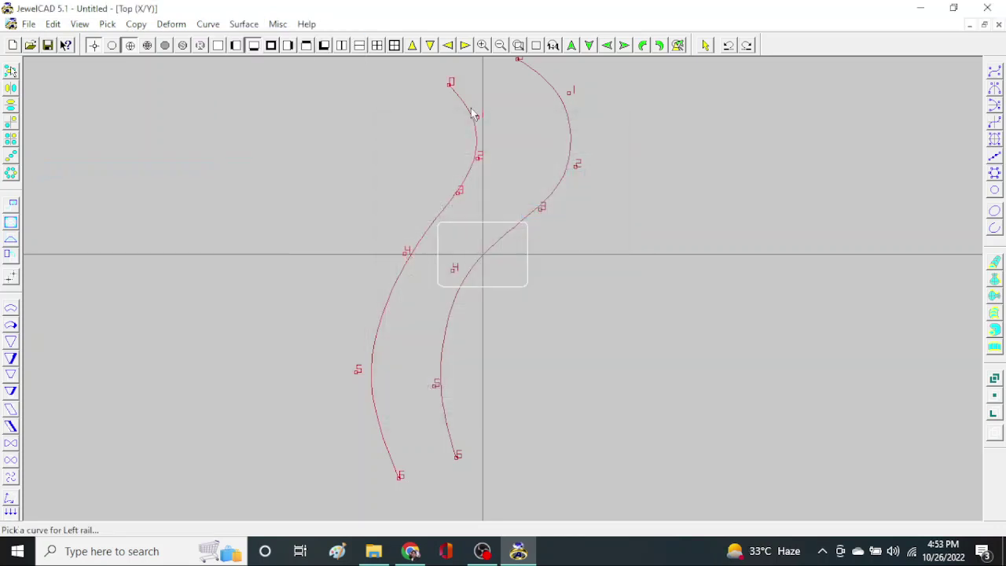
pyautogui.click(570, 108)
pyautogui.click(478, 225)
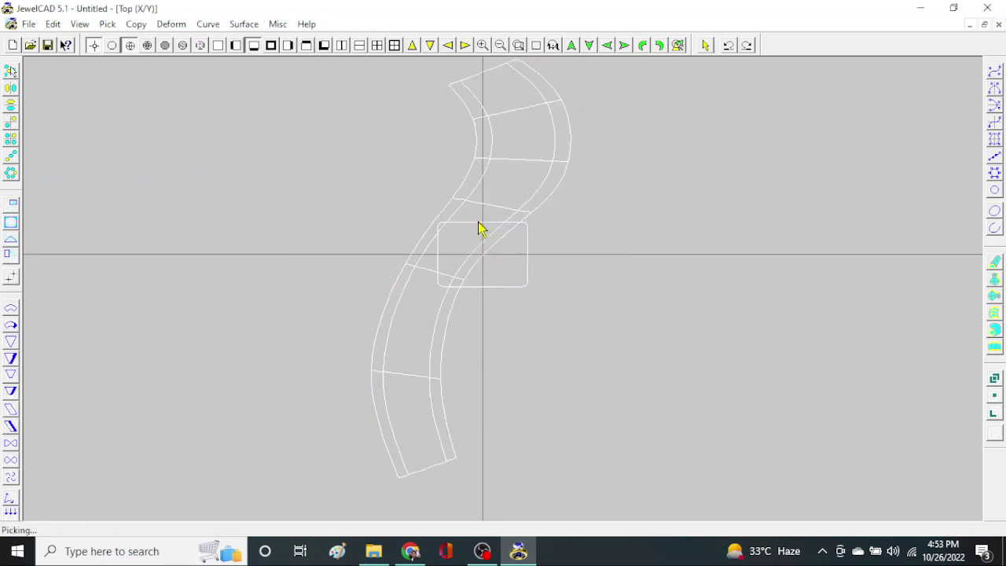
pyautogui.rightClick(616, 178)
pyautogui.rightClick(617, 179)
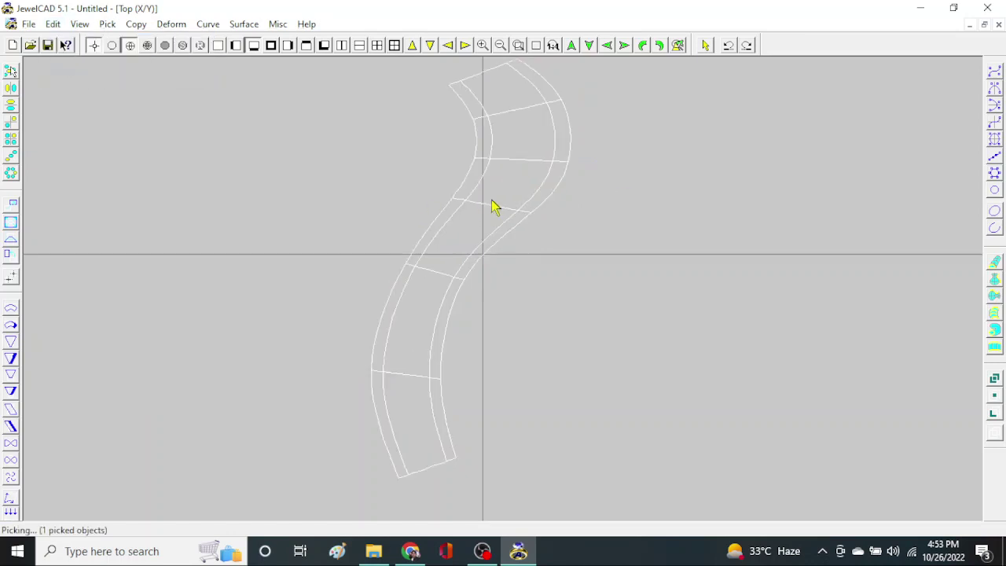
pyautogui.press('F2')
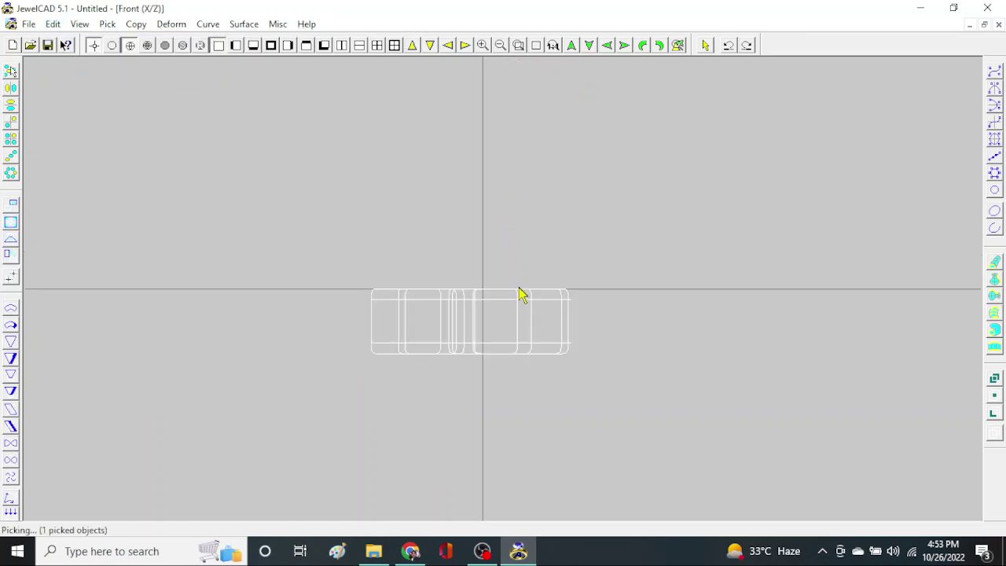
pyautogui.press('F1')
pyautogui.hotkey('ctrl', 'r')
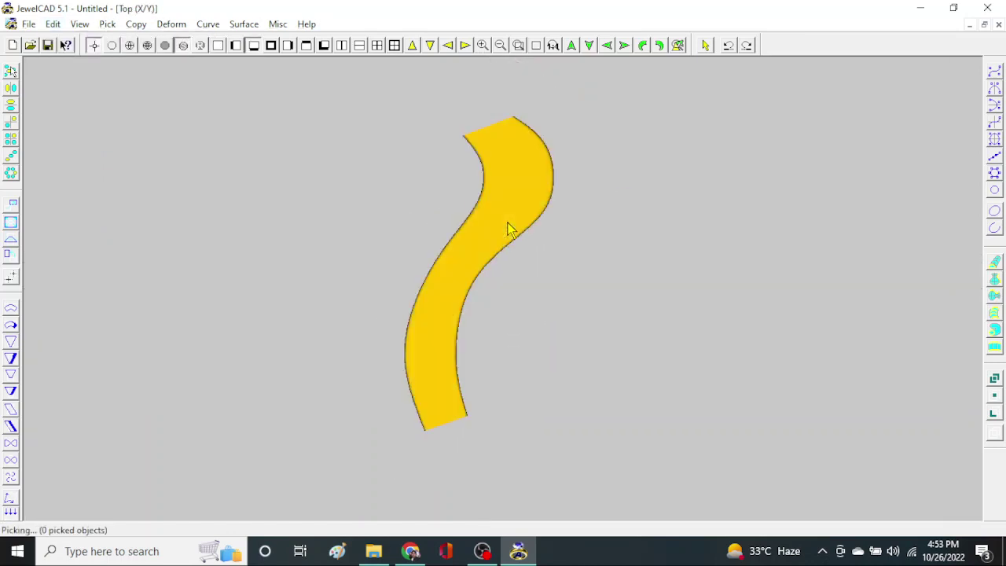
pyautogui.scroll(2, 508, 232)
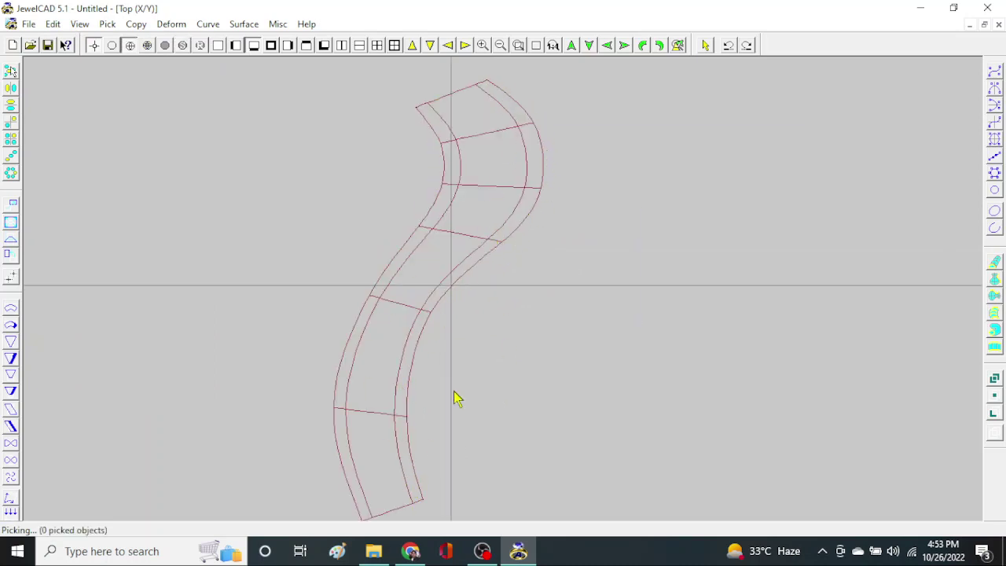
pyautogui.click(480, 202)
pyautogui.moveTo(484, 233); pyautogui.dragTo(545, 225)
pyautogui.hotkey('ctrl', 'r')
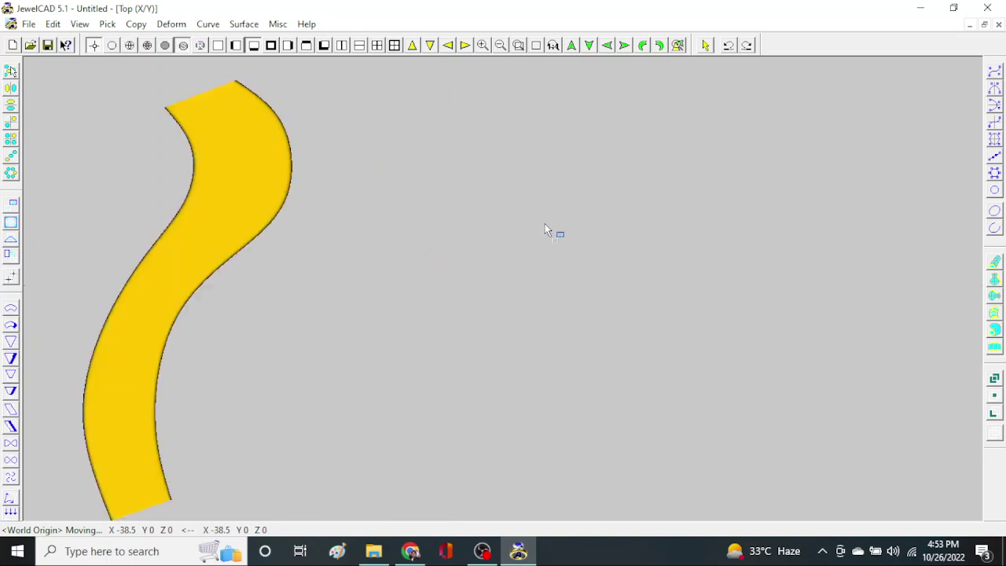
pyautogui.rightClick(547, 229)
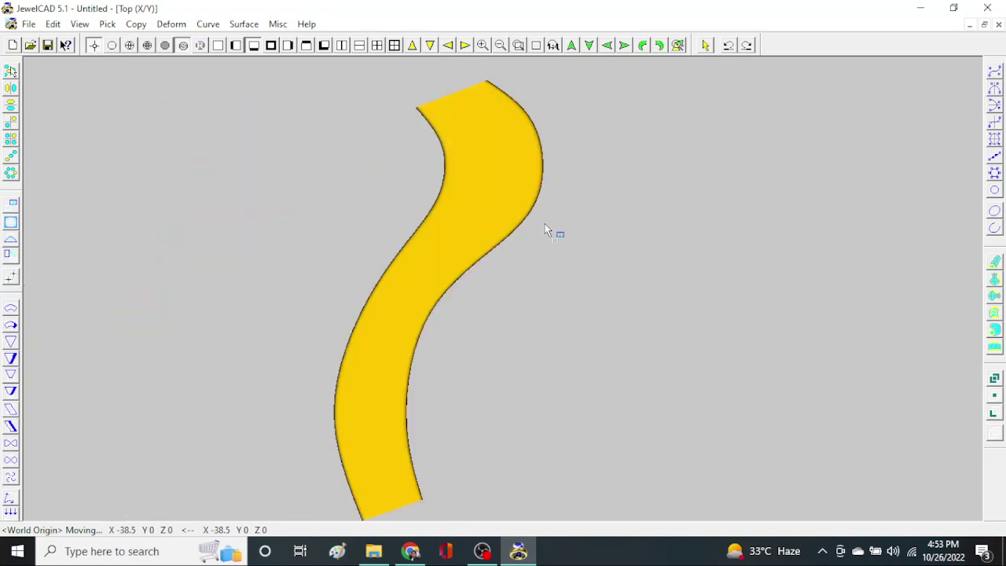
pyautogui.click(518, 136)
pyautogui.click(484, 154)
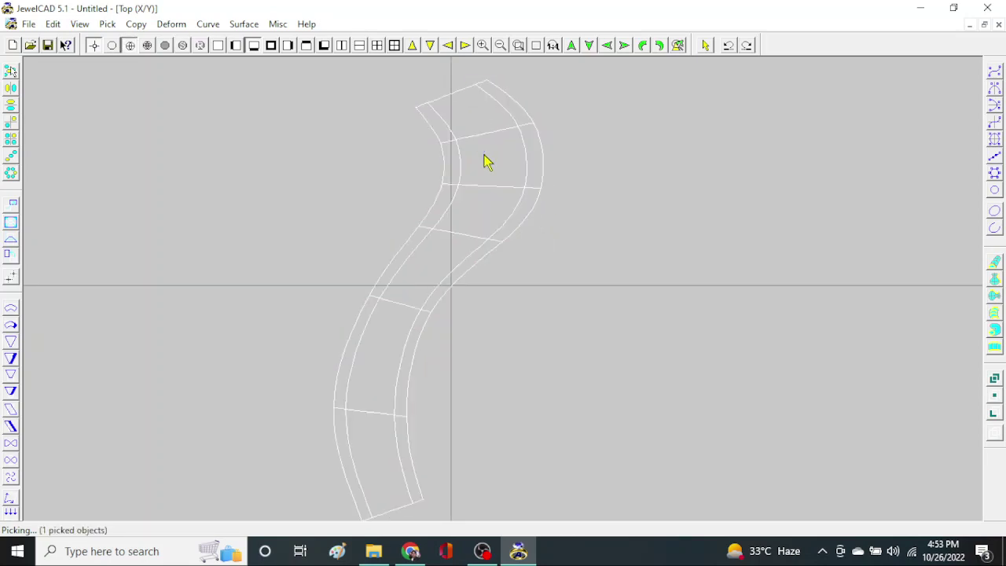
pyautogui.rightClick(560, 220)
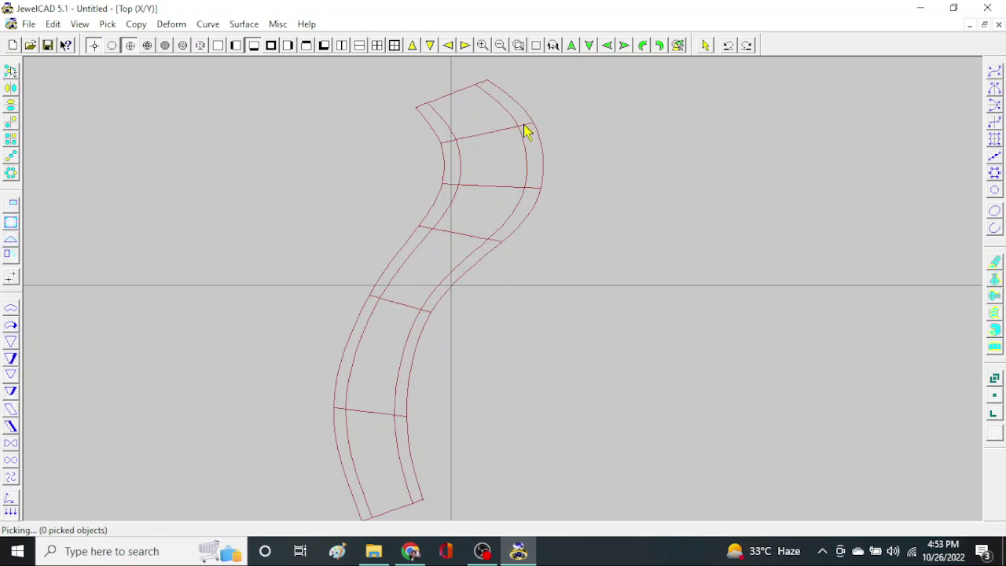
# Trace an extra curve down the band's right edge.
pyautogui.rightClick(490, 88)
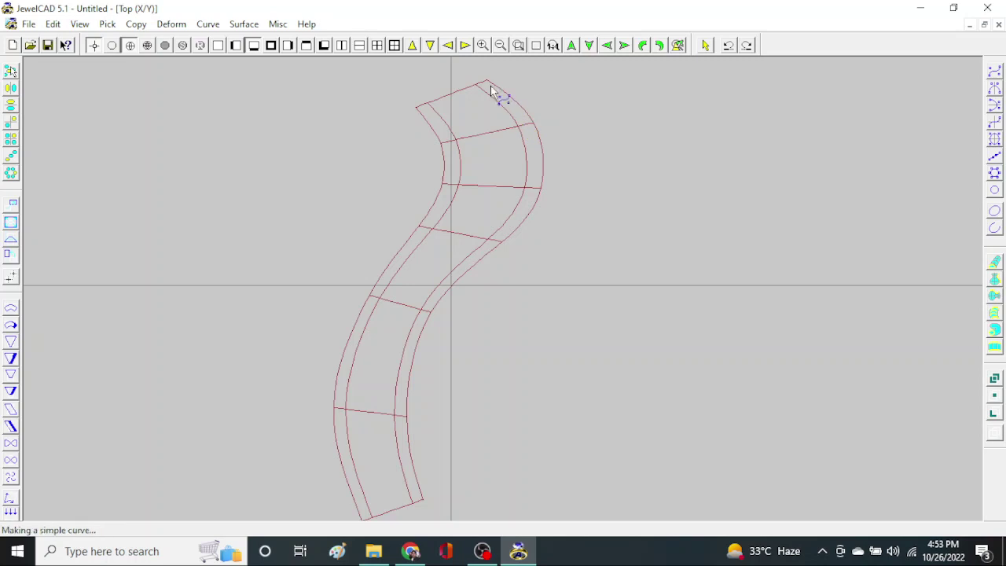
pyautogui.click(530, 109)
pyautogui.click(542, 147)
pyautogui.click(540, 184)
pyautogui.click(521, 213)
pyautogui.click(487, 255)
pyautogui.click(449, 297)
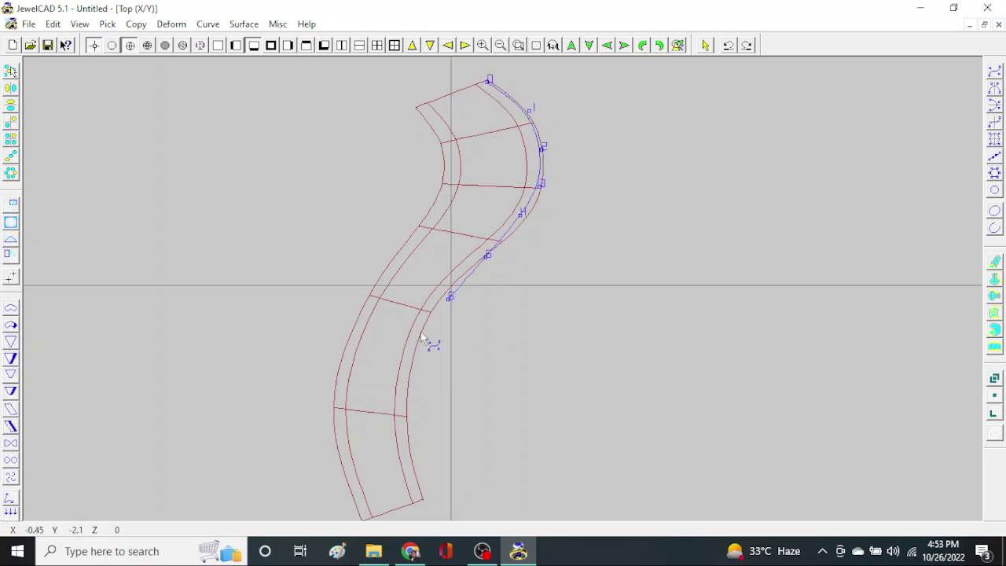
pyautogui.rightClick(498, 228)
pyautogui.scroll(2, 506, 326)
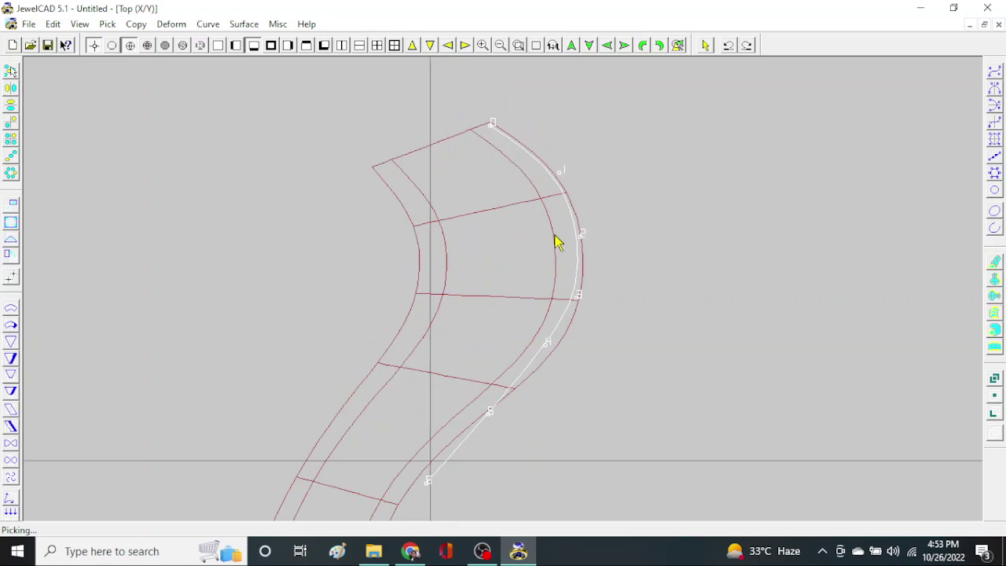
pyautogui.scroll(-1, 515, 353)
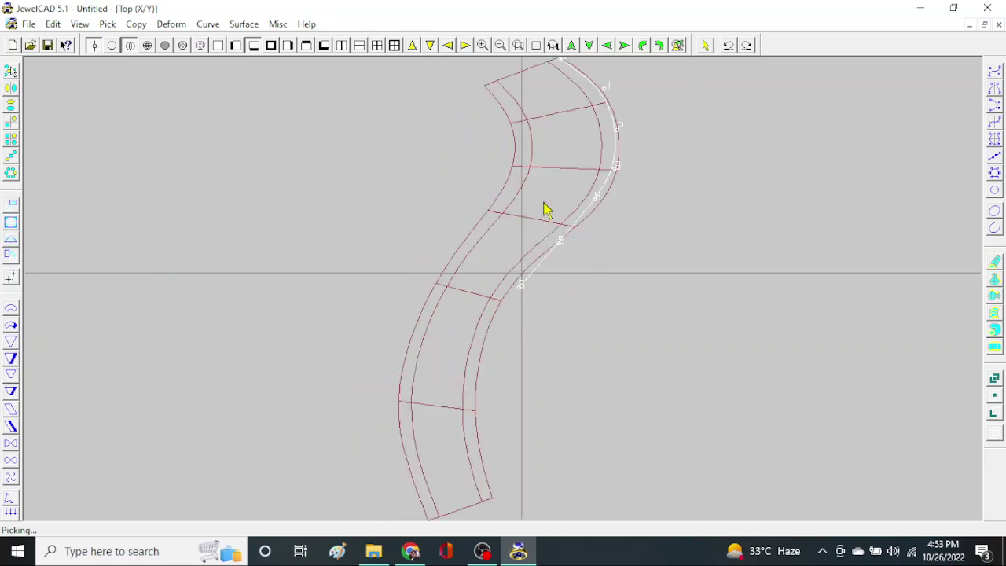
# Undo to remove the extra curve.
pyautogui.hotkey('alt', 'e')
pyautogui.press('Return')
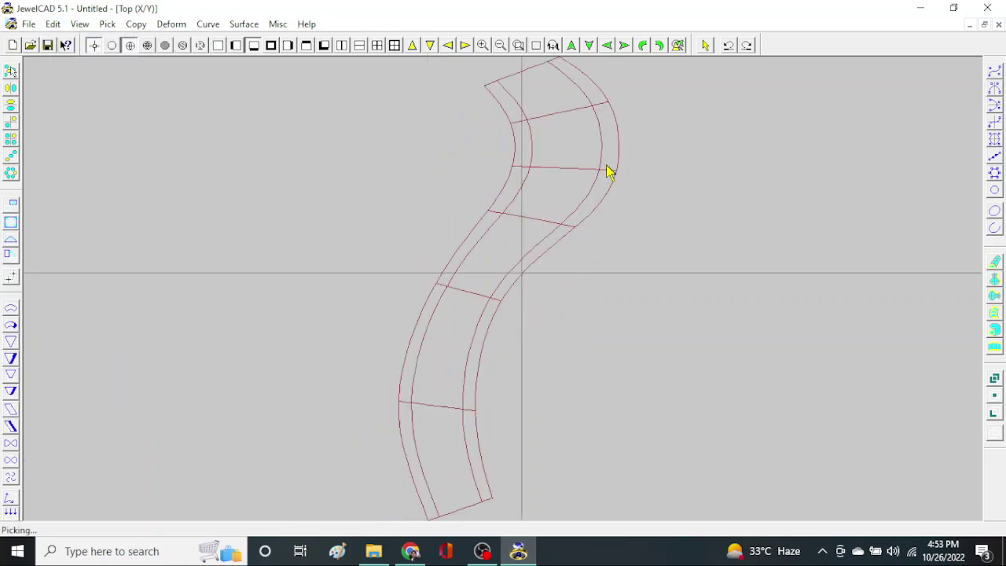
pyautogui.scroll(1, 540, 208)
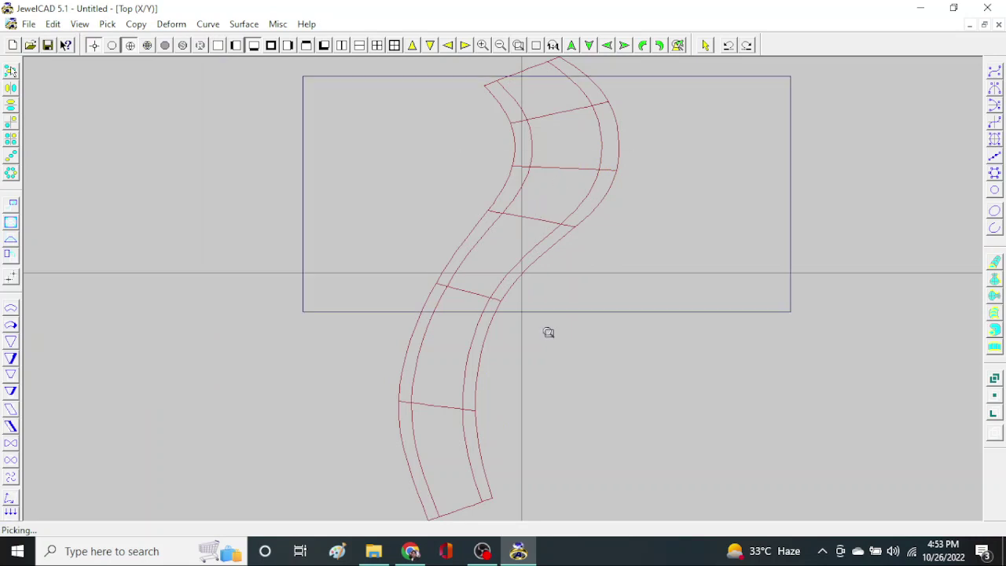
# Select everything and move the S-shaped band 28.45 units left along X.
pyautogui.click(684, 276)
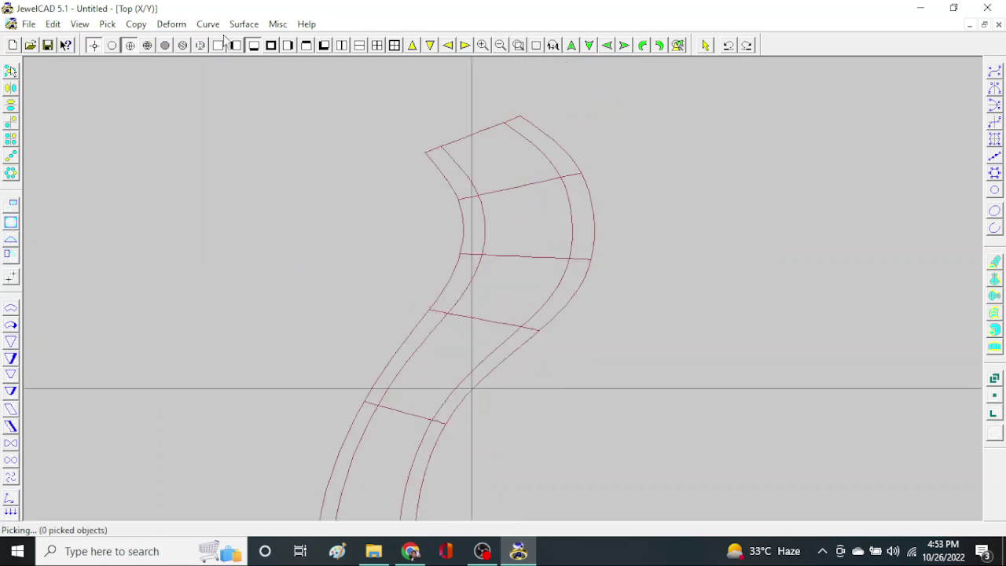
pyautogui.press('Home')
pyautogui.hotkey('ctrl', 'm')
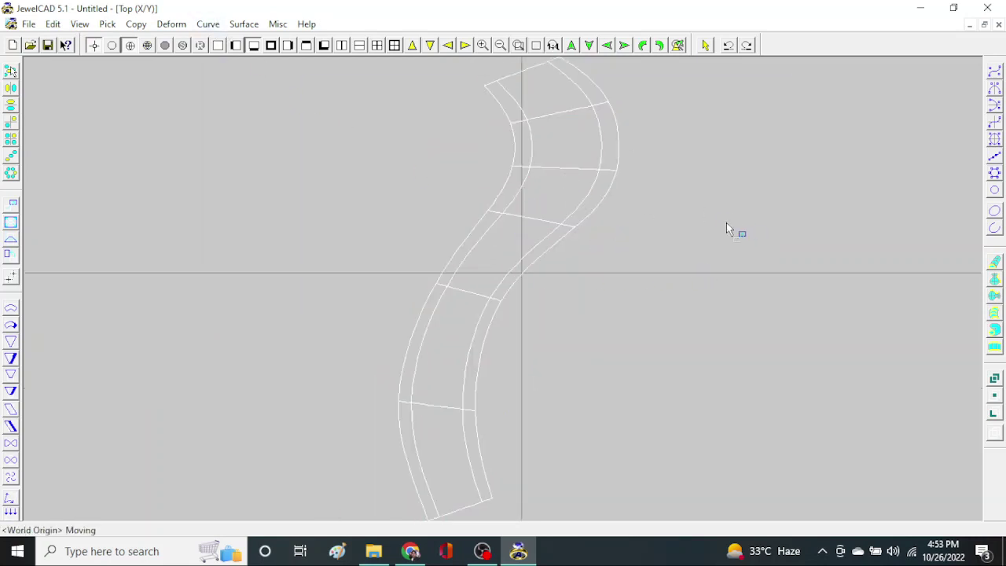
pyautogui.moveTo(508, 200); pyautogui.dragTo(502, 199)
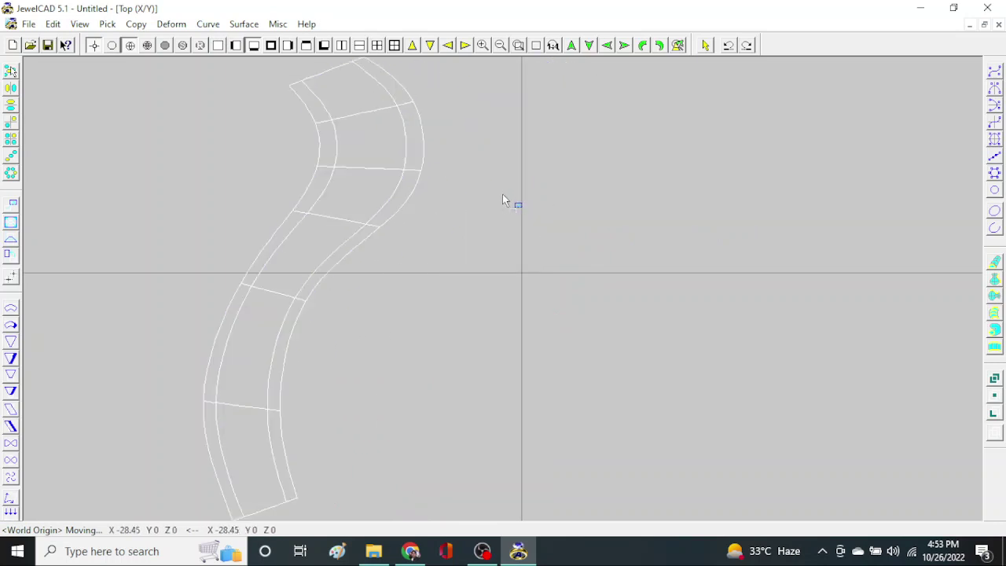
pyautogui.click(526, 186)
# Restore the removed S-shaped rail curves beside the band.
pyautogui.hotkey('ctrl', 'z')
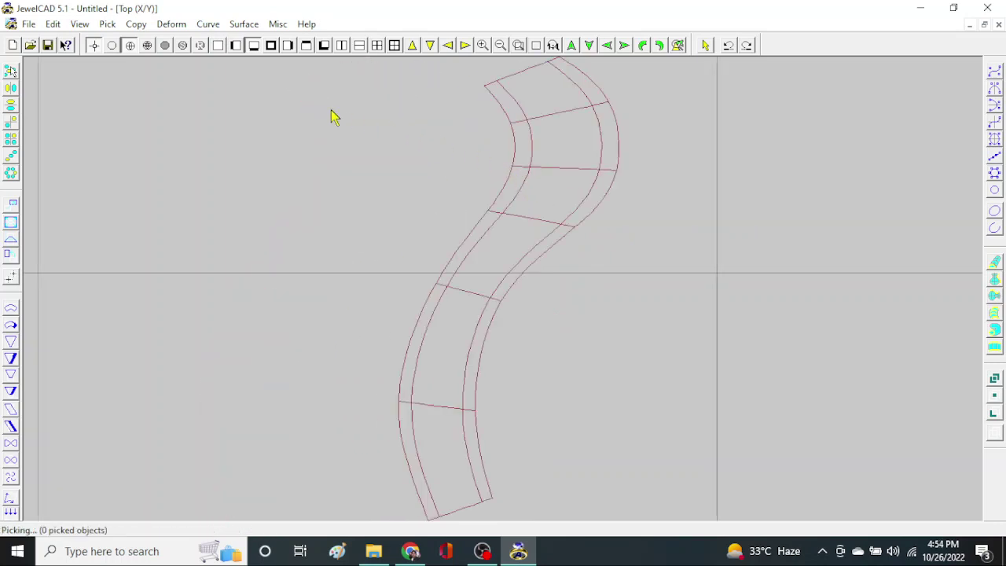
pyautogui.press('Home')
pyautogui.click(208, 24)
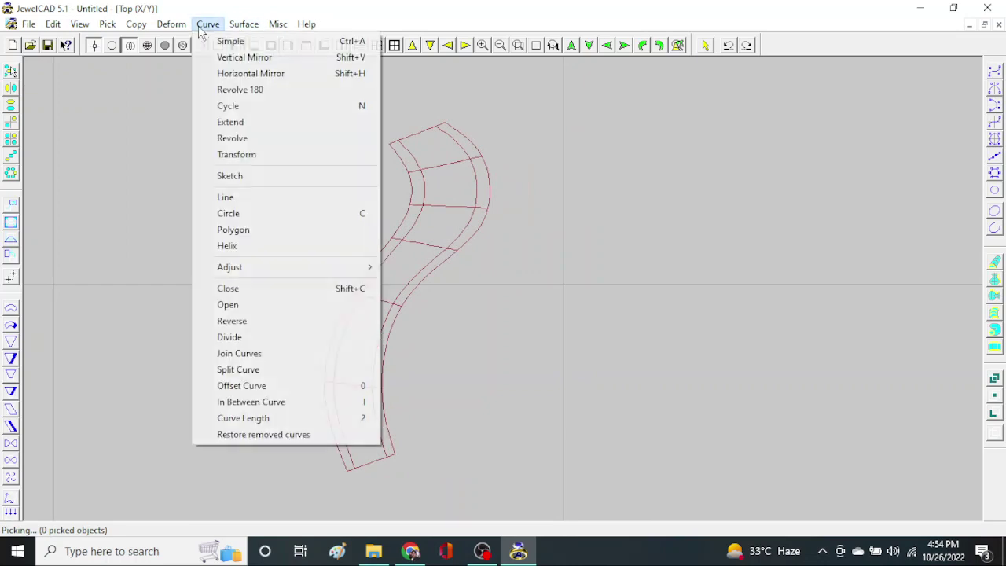
pyautogui.click(276, 434)
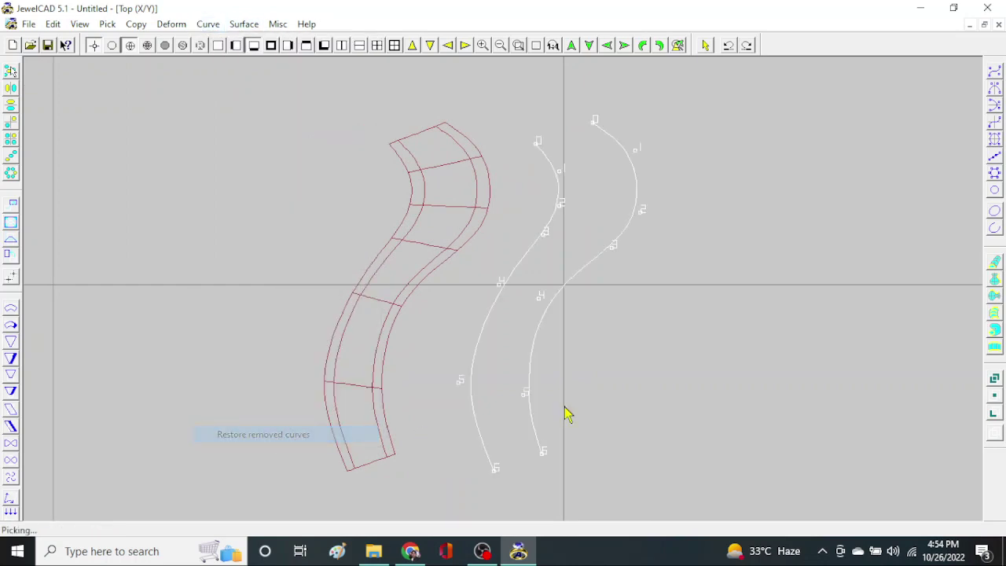
pyautogui.click(577, 354)
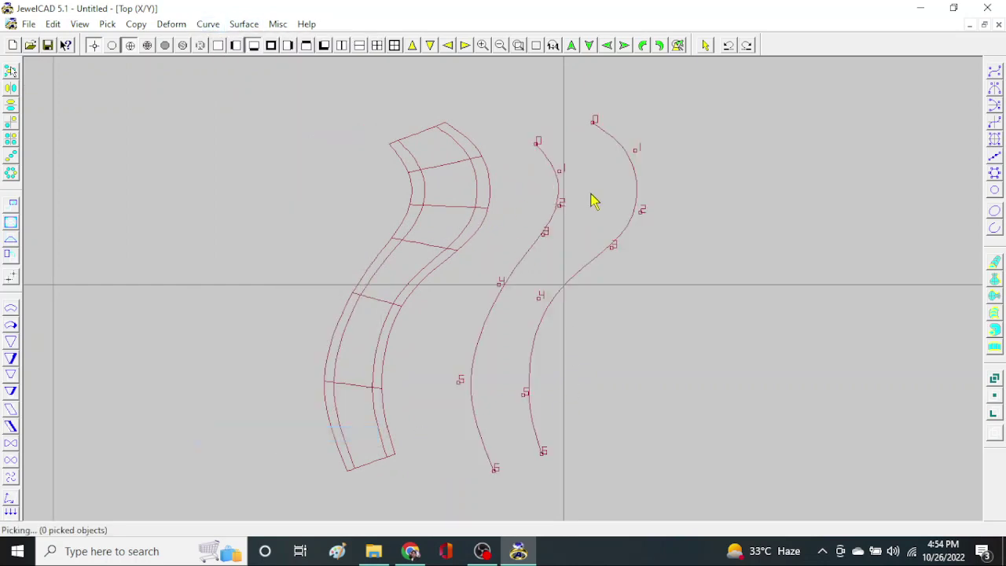
# Zoom in, check the shaded display, and pick both rail curves.
pyautogui.click(550, 461)
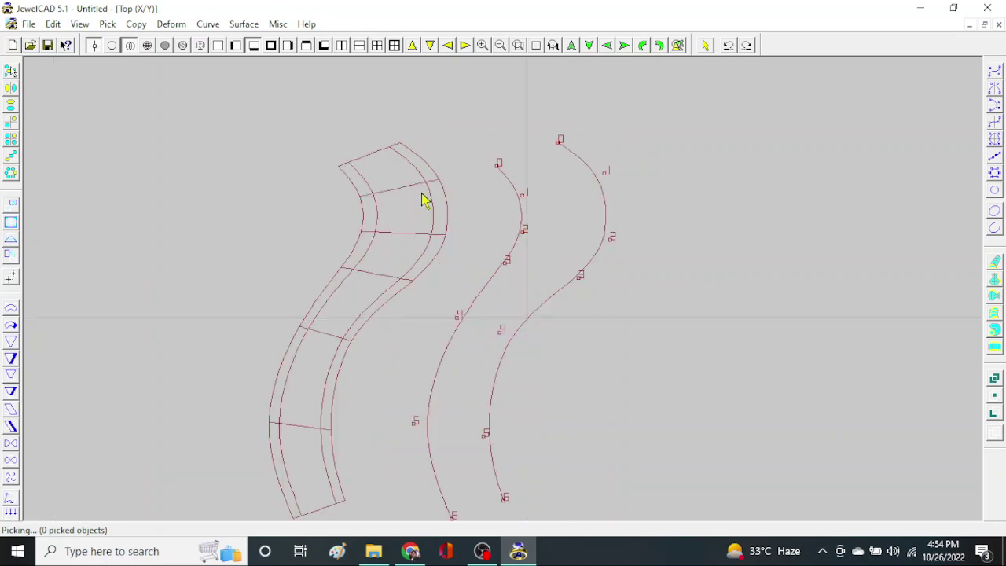
pyautogui.hotkey('ctrl', 'r')
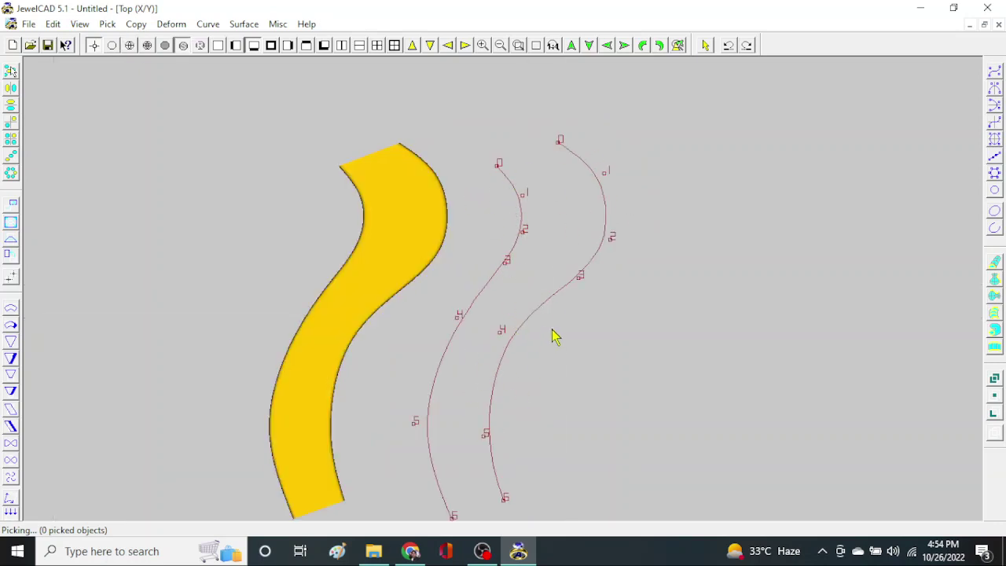
pyautogui.hotkey('ctrl', 'r')
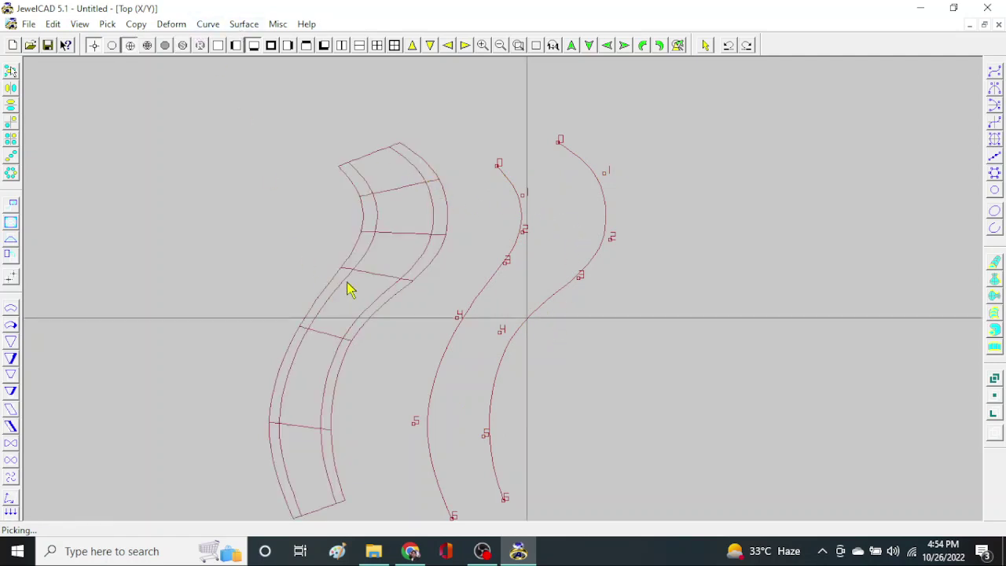
pyautogui.click(380, 250)
pyautogui.click(565, 209)
pyautogui.click(523, 200)
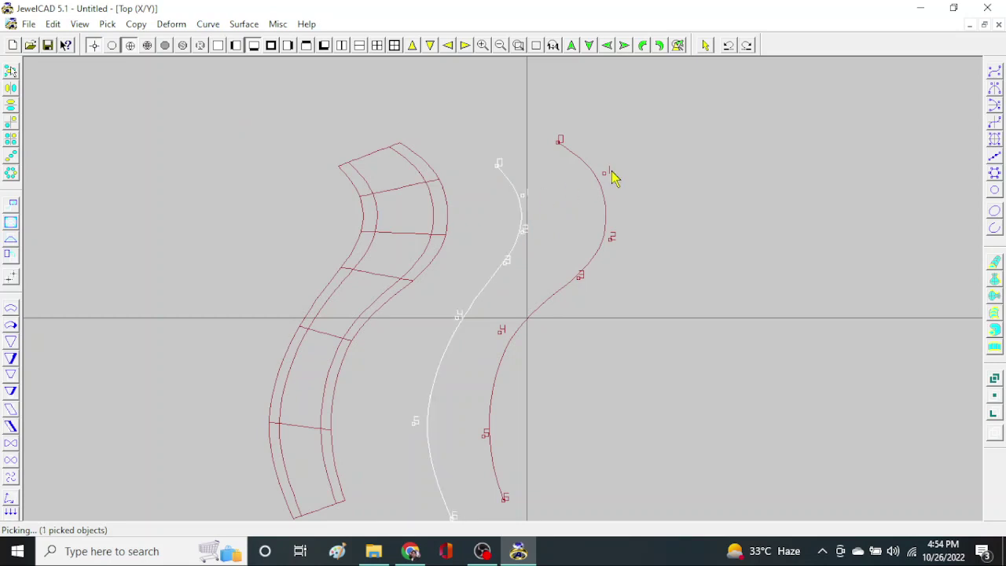
pyautogui.click(604, 182)
# Restore the removed curves and draw a rectangle section at the origin.
pyautogui.moveTo(634, 299); pyautogui.dragTo(443, 265, button='right')
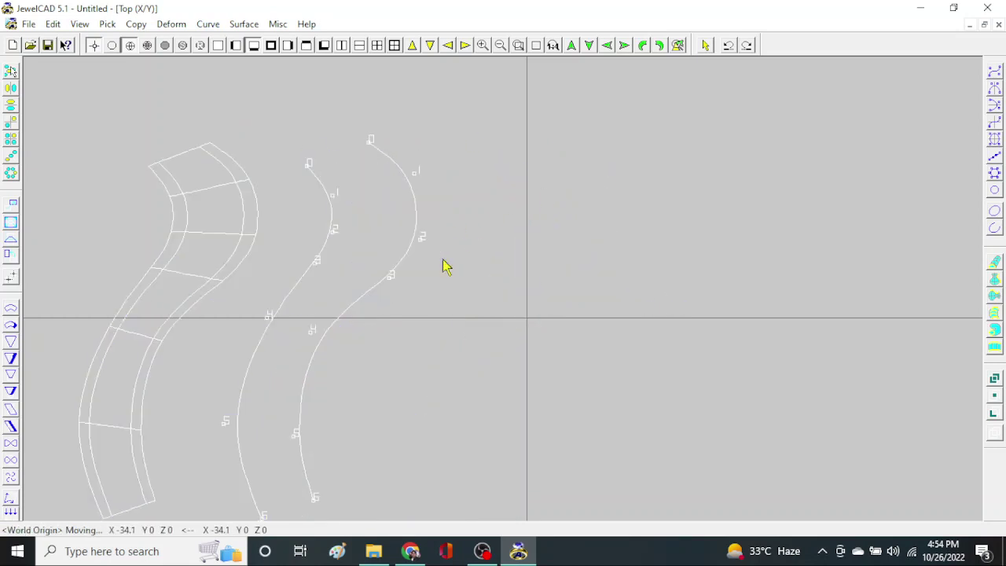
pyautogui.click(217, 25)
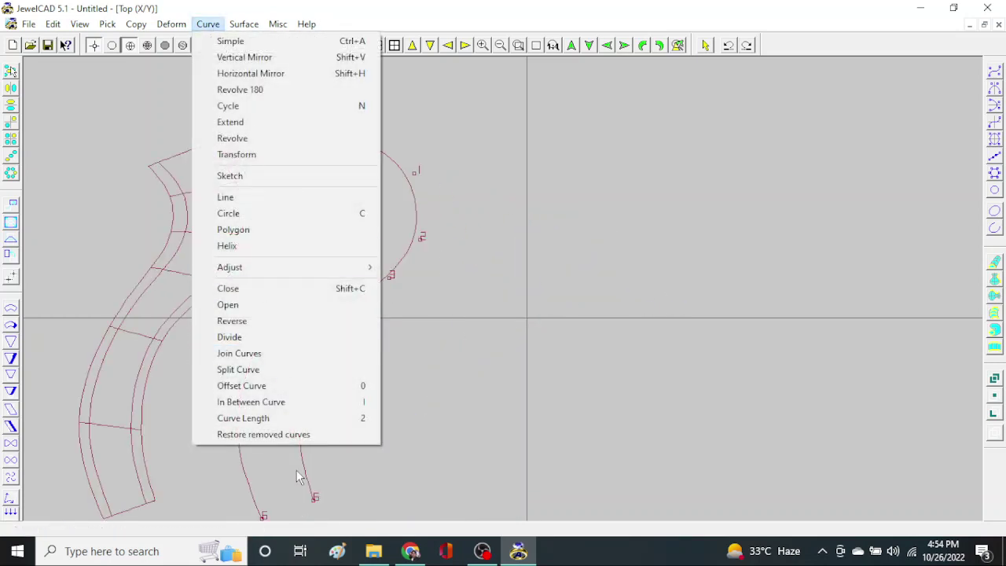
pyautogui.click(292, 433)
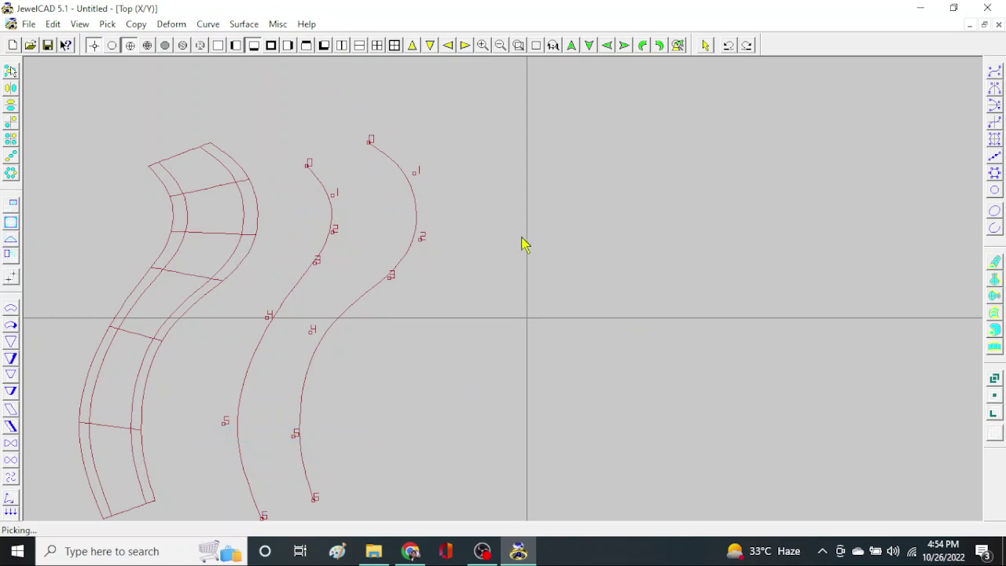
pyautogui.moveTo(552, 295); pyautogui.dragTo(580, 283)
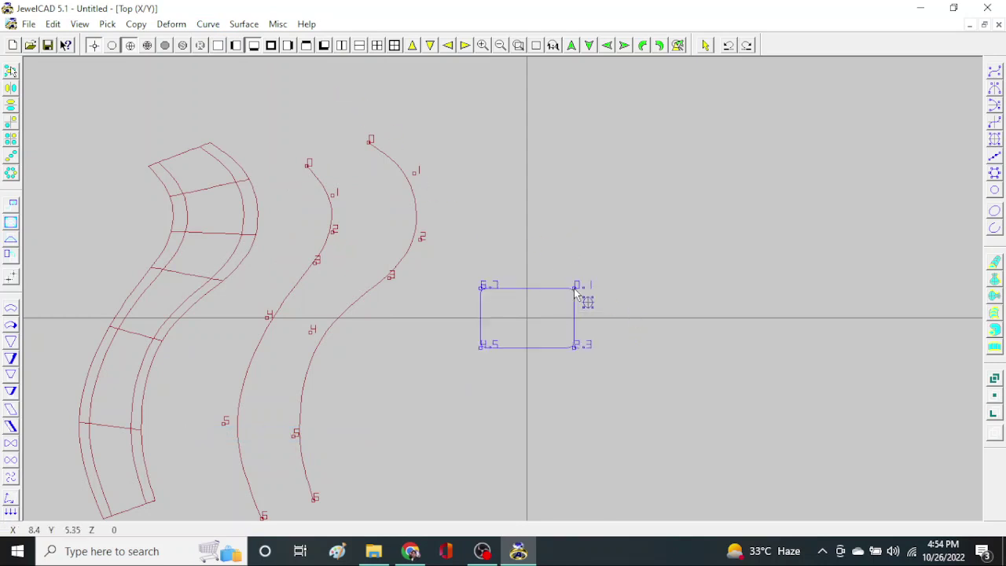
# Build a 2 Rails Semi-scale single-section rail surface from both rails and the rectangle.
pyautogui.hotkey('ctrl', 'r')
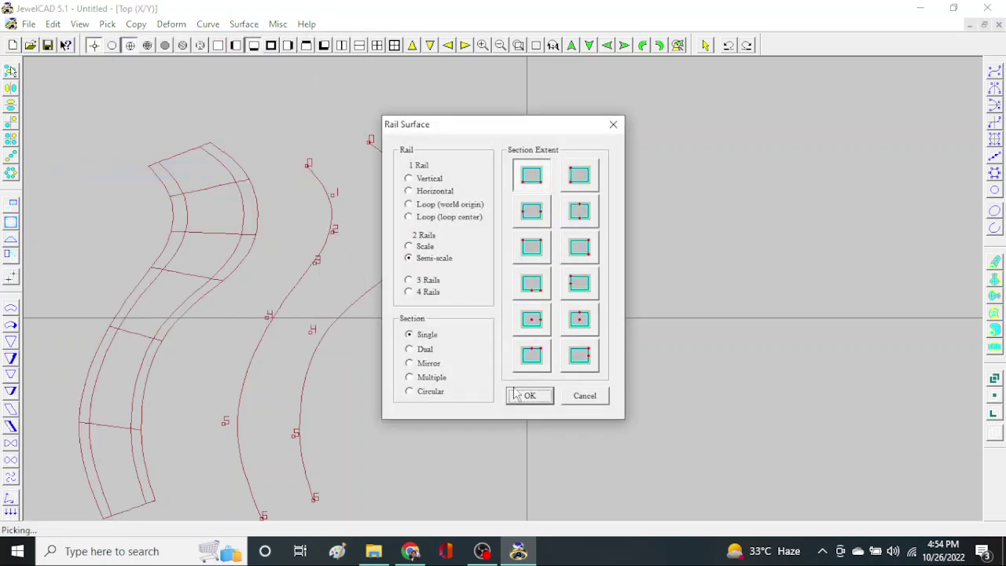
pyautogui.click(524, 396)
pyautogui.click(332, 210)
pyautogui.click(410, 183)
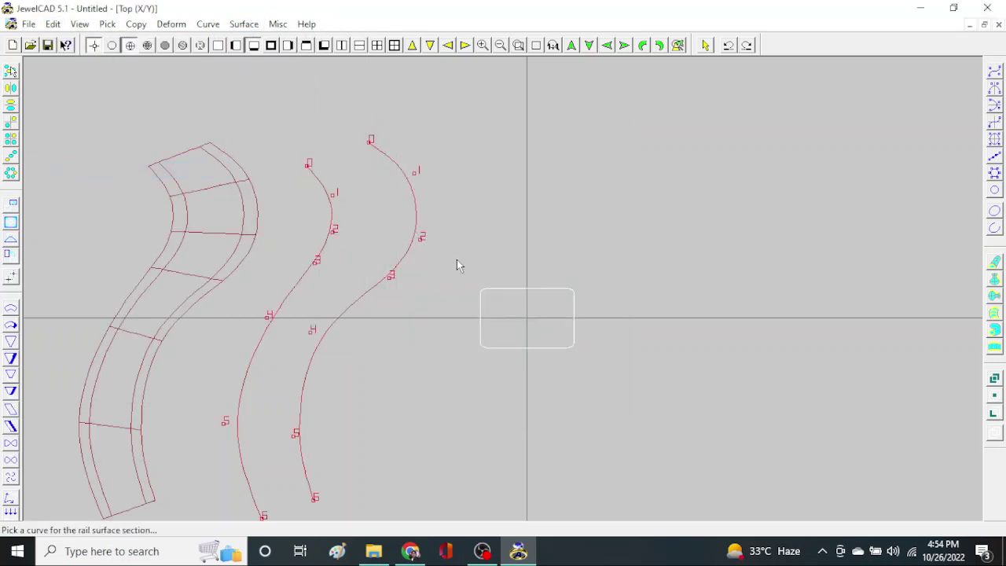
pyautogui.click(500, 296)
pyautogui.press('F8')
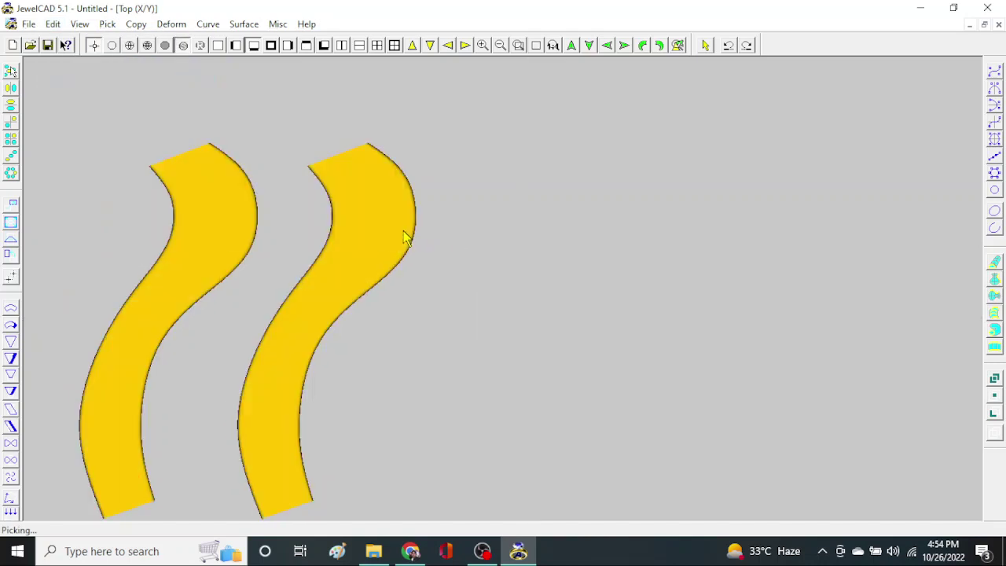
pyautogui.press('F5')
# Select both bands and move them to the left.
pyautogui.hotkey('ctrl', 'a')
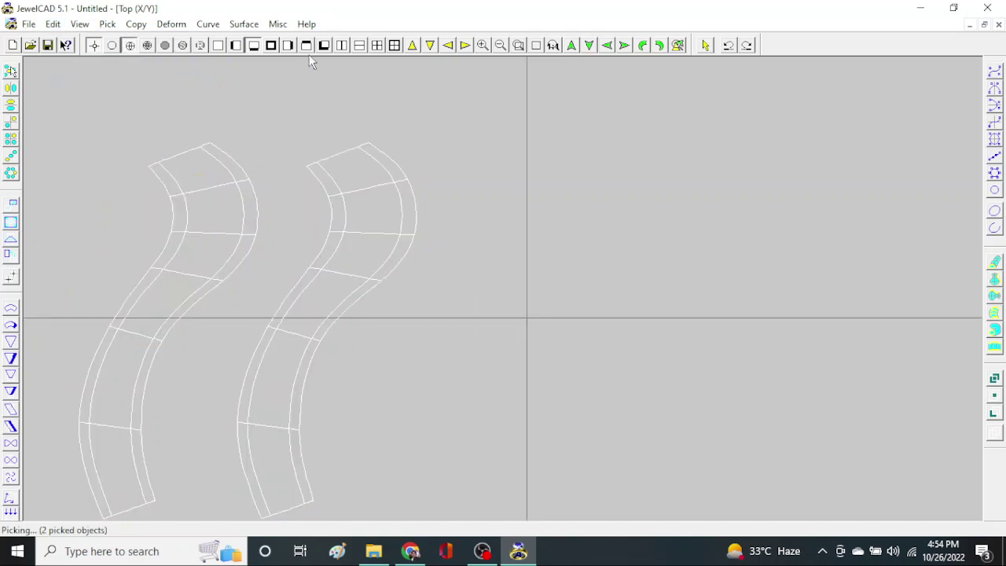
pyautogui.moveTo(557, 301); pyautogui.dragTo(464, 264)
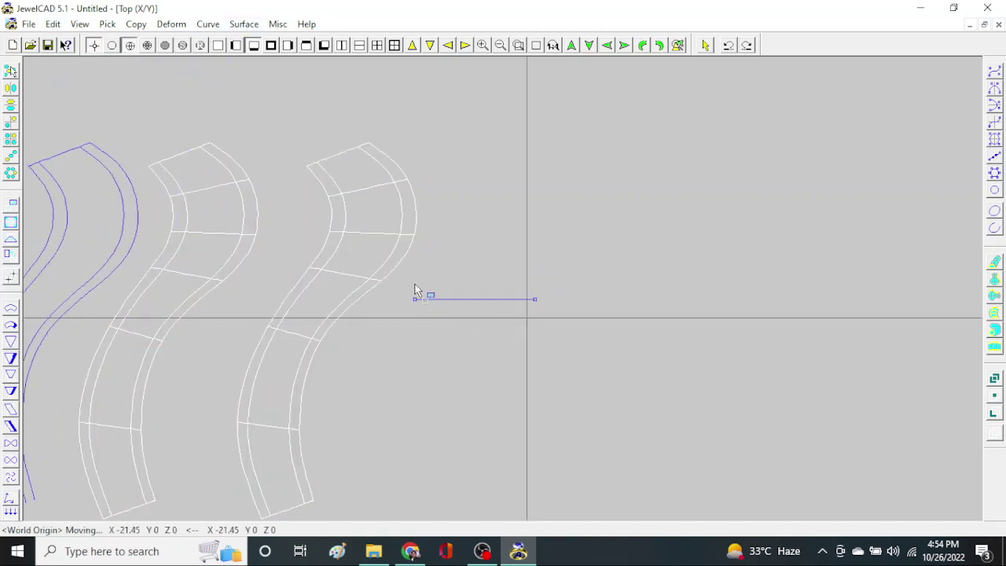
pyautogui.scroll(-2, 464, 264)
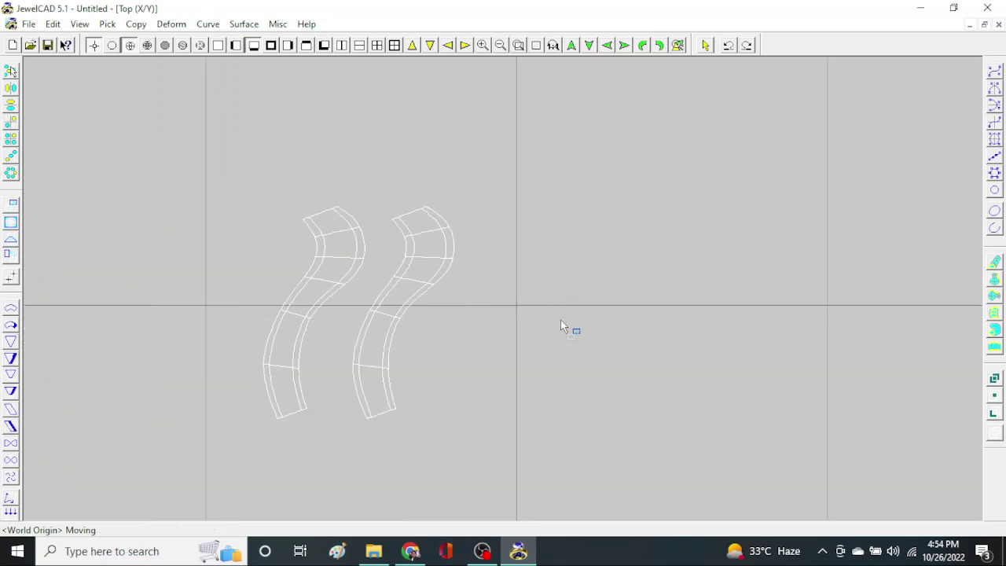
pyautogui.moveTo(464, 263); pyautogui.dragTo(469, 303)
pyautogui.click(399, 181)
pyautogui.hotkey('ctrl', 'z')
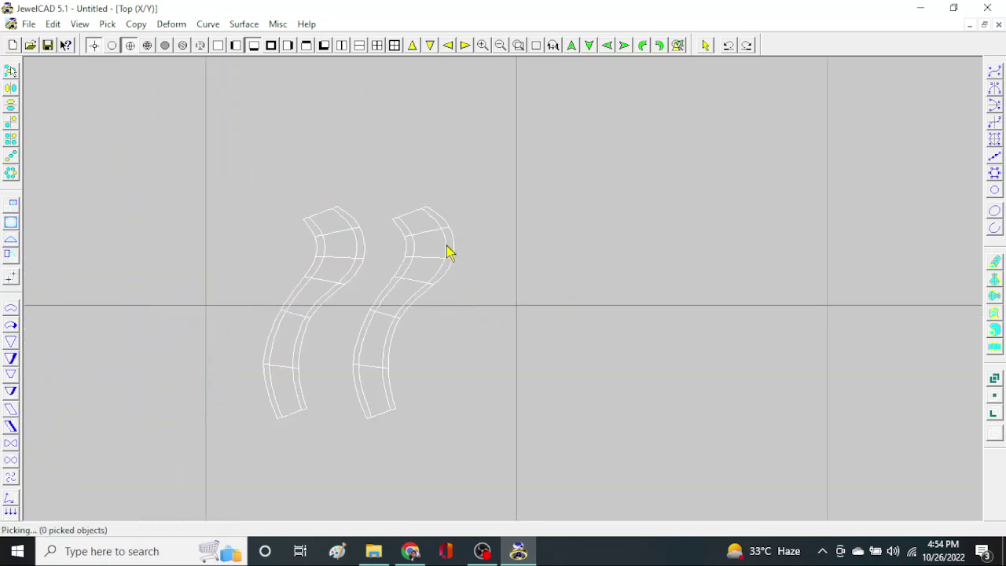
pyautogui.click(415, 197)
# Restore the removed rail curves and switch from shaded back to wireframe display.
pyautogui.click(208, 23)
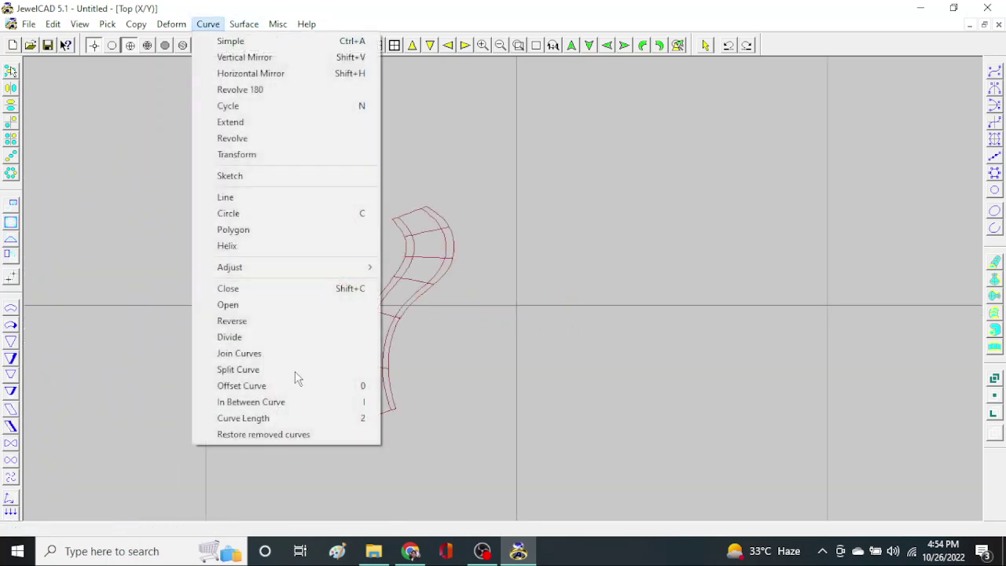
pyautogui.click(311, 434)
pyautogui.scroll(2, 487, 314)
pyautogui.scroll(1, 523, 306)
pyautogui.press('F5')
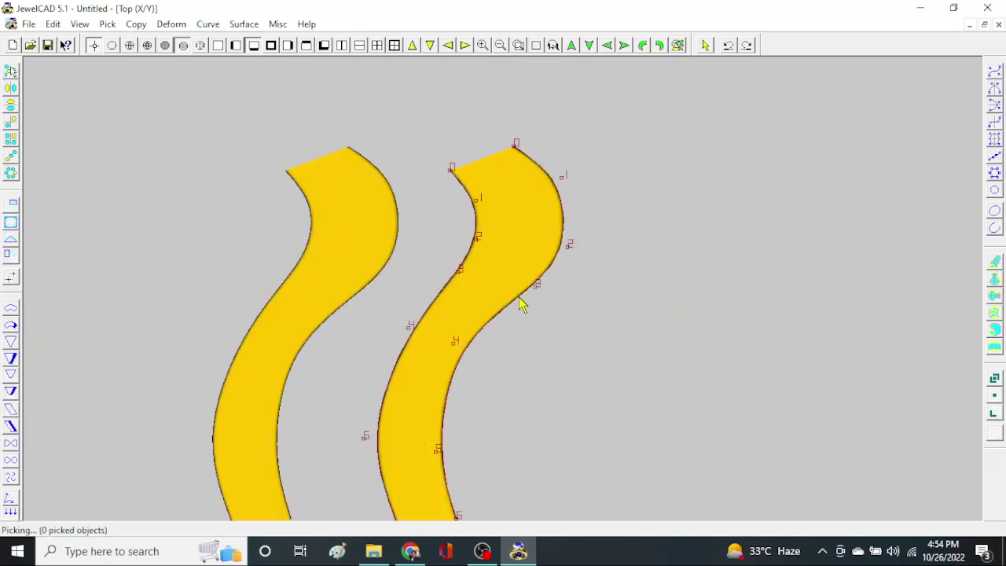
pyautogui.scroll(1, 519, 338)
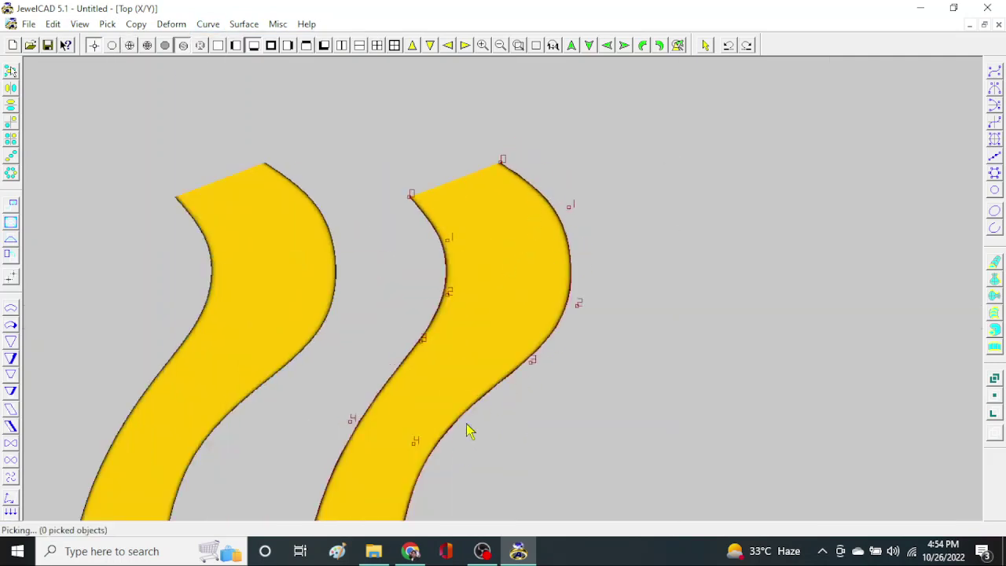
pyautogui.scroll(-2, 467, 430)
pyautogui.scroll(2, 552, 456)
pyautogui.scroll(-2, 592, 196)
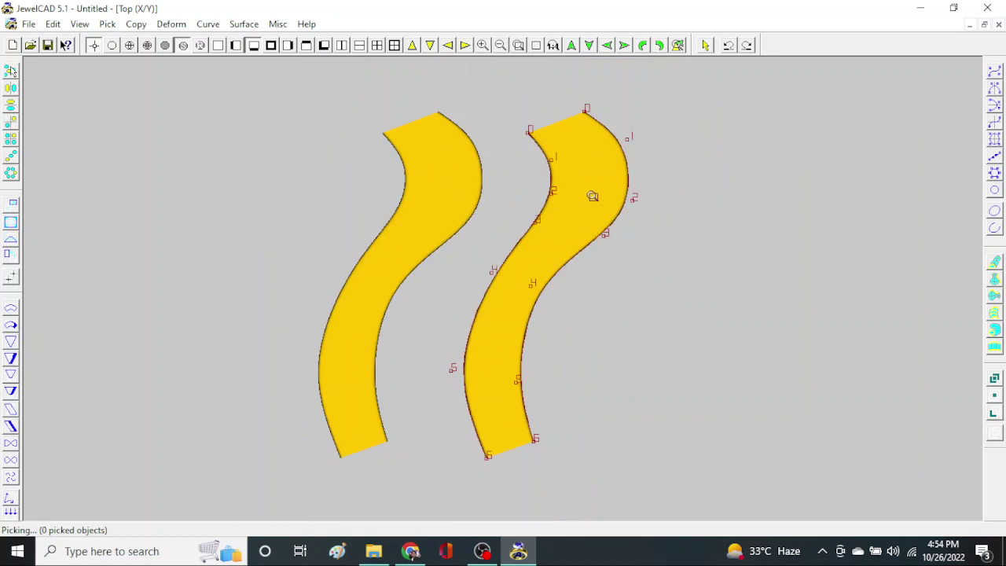
pyautogui.scroll(2, 593, 195)
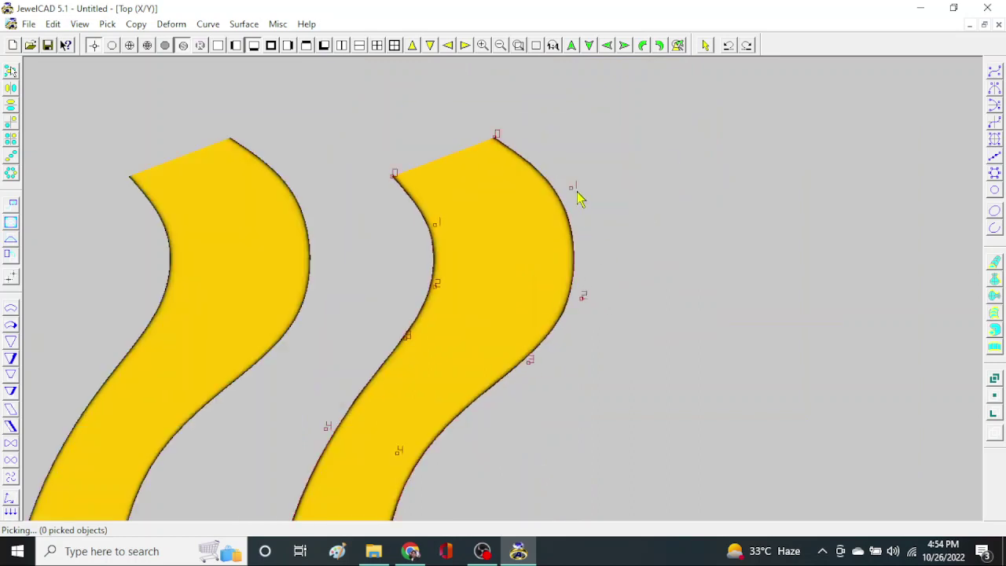
pyautogui.hotkey('ctrl', 'r')
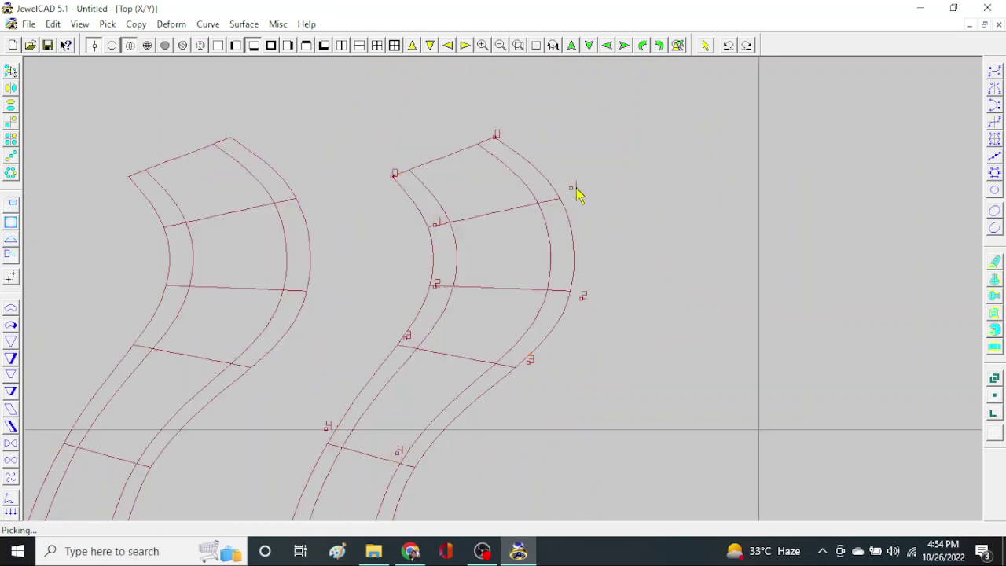
# Cancel the stray curve command and pick the right band's two rail curves for copying.
pyautogui.click(576, 194)
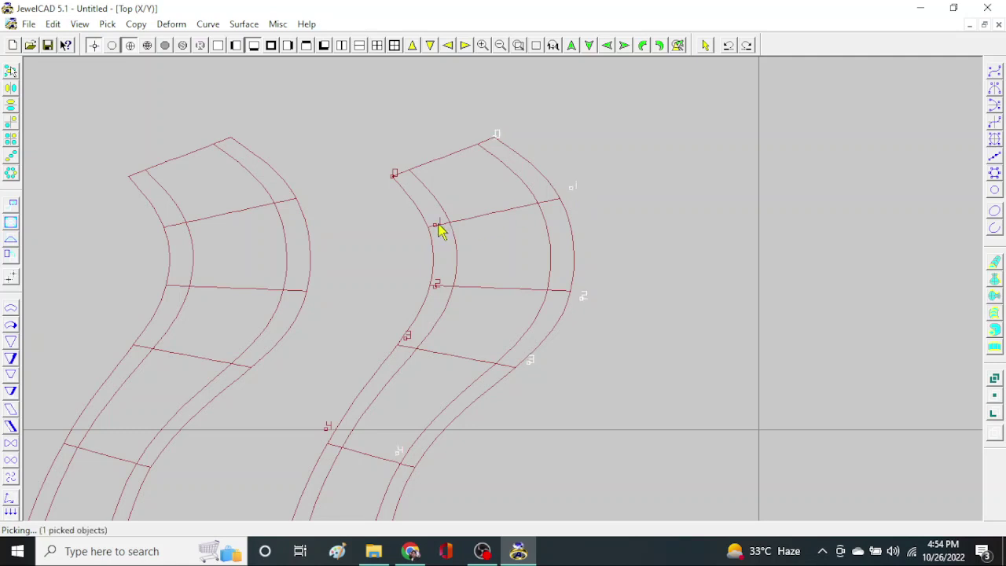
pyautogui.click(576, 197)
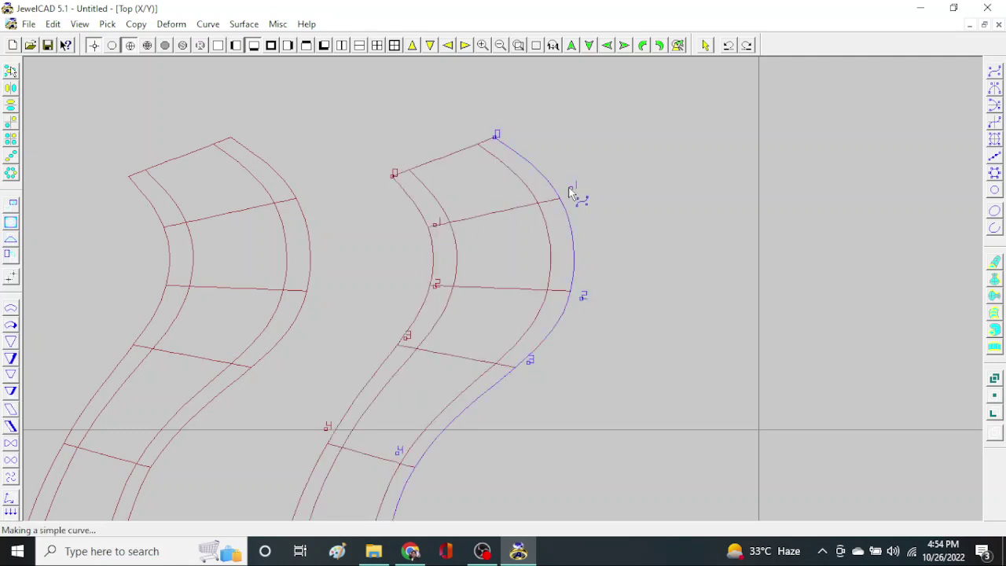
pyautogui.click(436, 229)
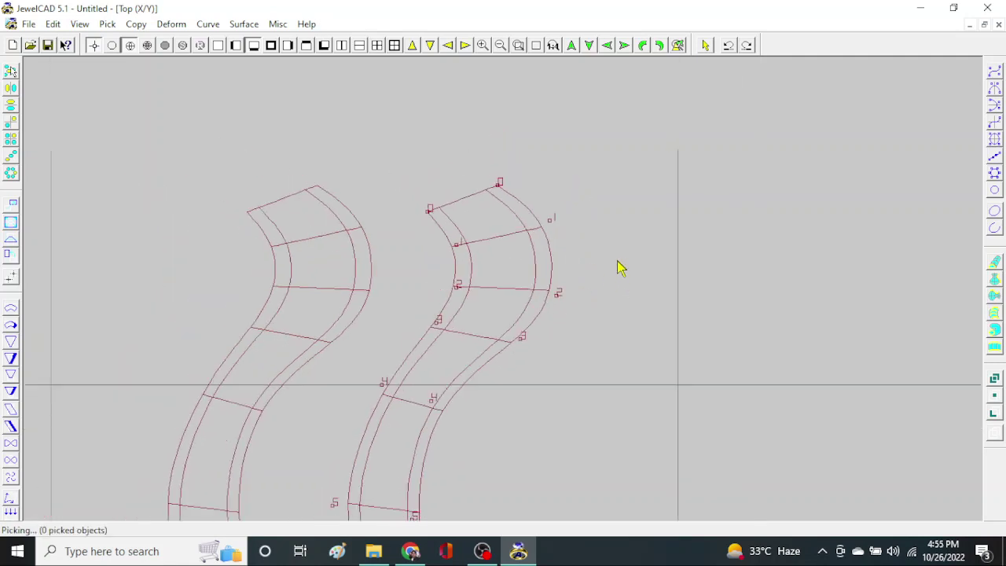
pyautogui.hotkey('ctrl', 'r')
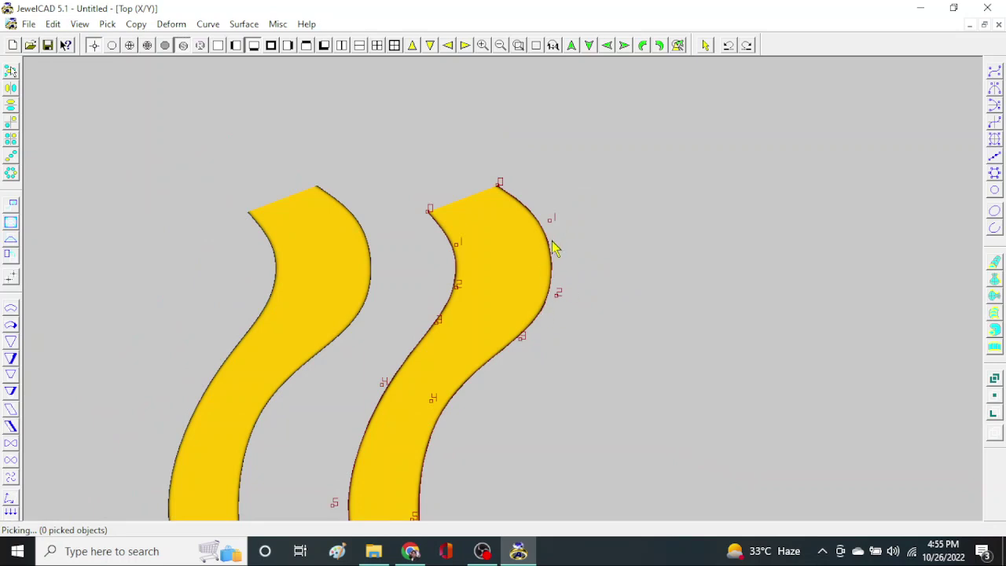
pyautogui.click(553, 244)
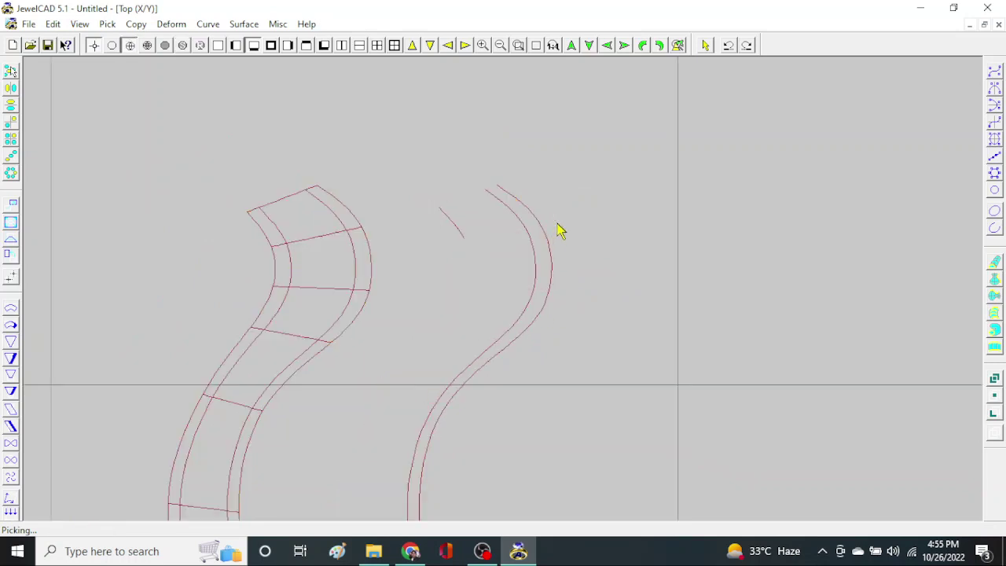
pyautogui.click(464, 254)
pyautogui.hotkey('alt', 'e')
pyautogui.press('Return')
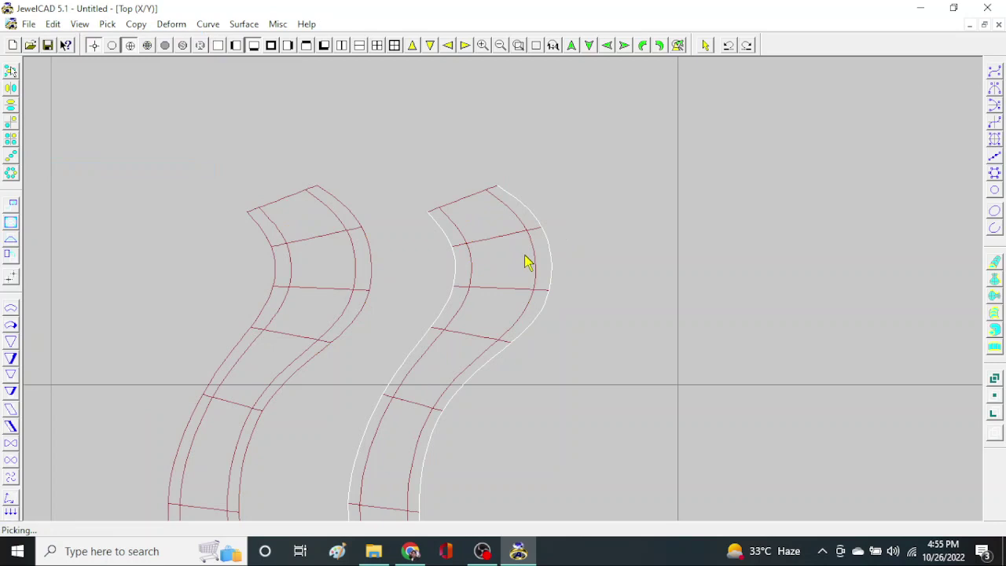
# Place the copied rail curves to the right of the second band.
pyautogui.scroll(-2, 528, 265)
pyautogui.moveTo(499, 337); pyautogui.dragTo(664, 341)
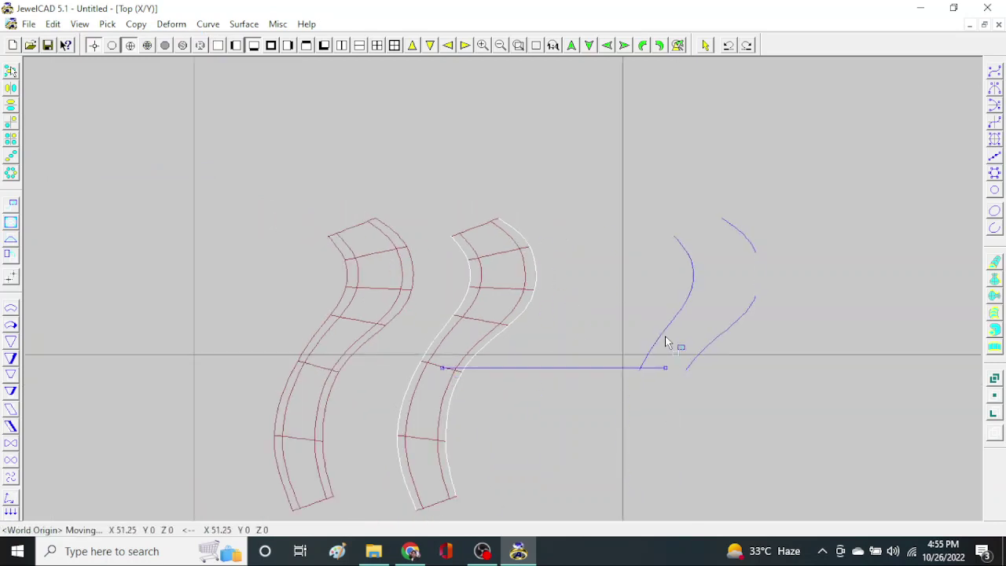
pyautogui.click(615, 330)
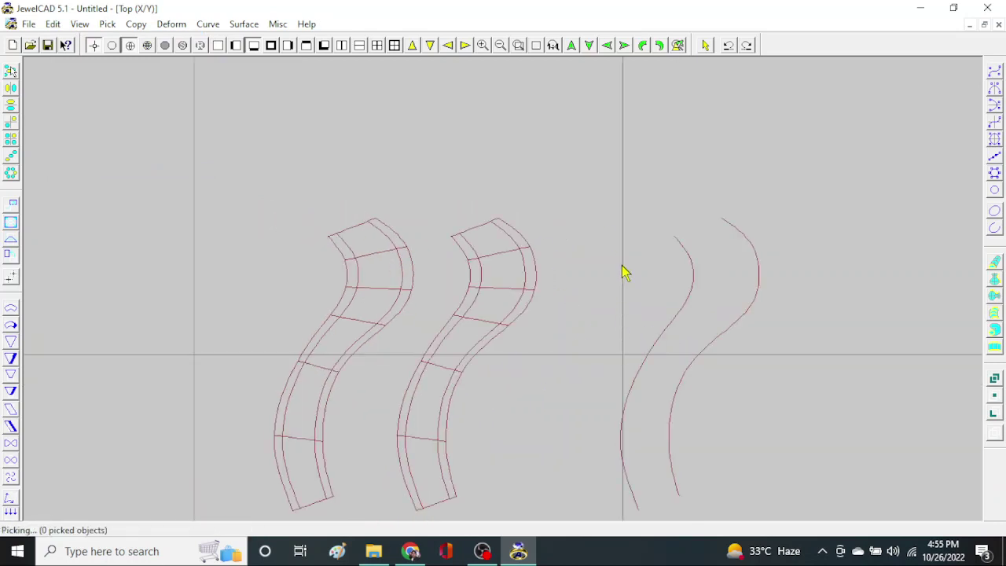
# Build a third band as a 2 Rails Semi-scale single-section rail surface on the copied rails.
pyautogui.press('r')
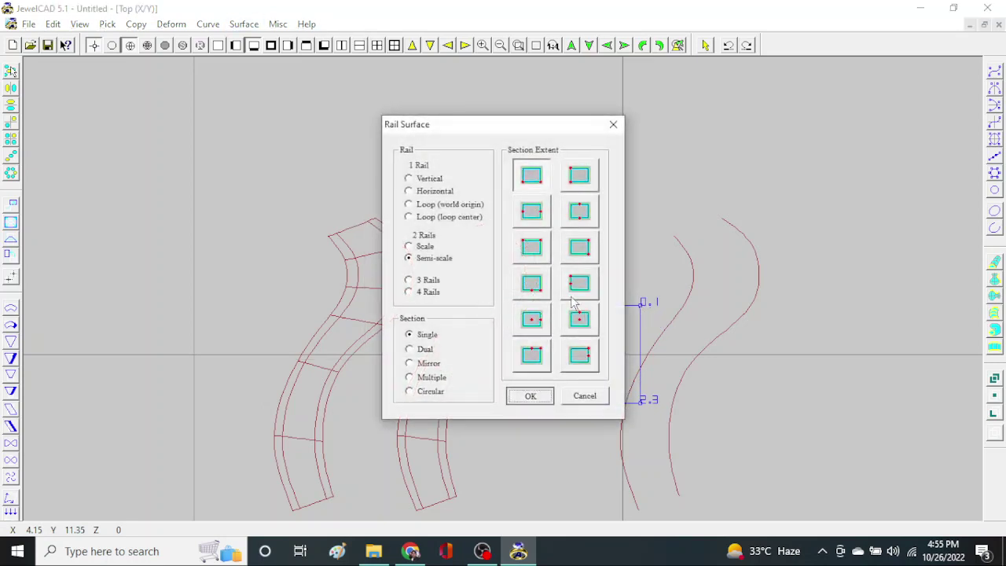
pyautogui.click(524, 396)
pyautogui.click(686, 256)
pyautogui.click(747, 228)
pyautogui.click(640, 318)
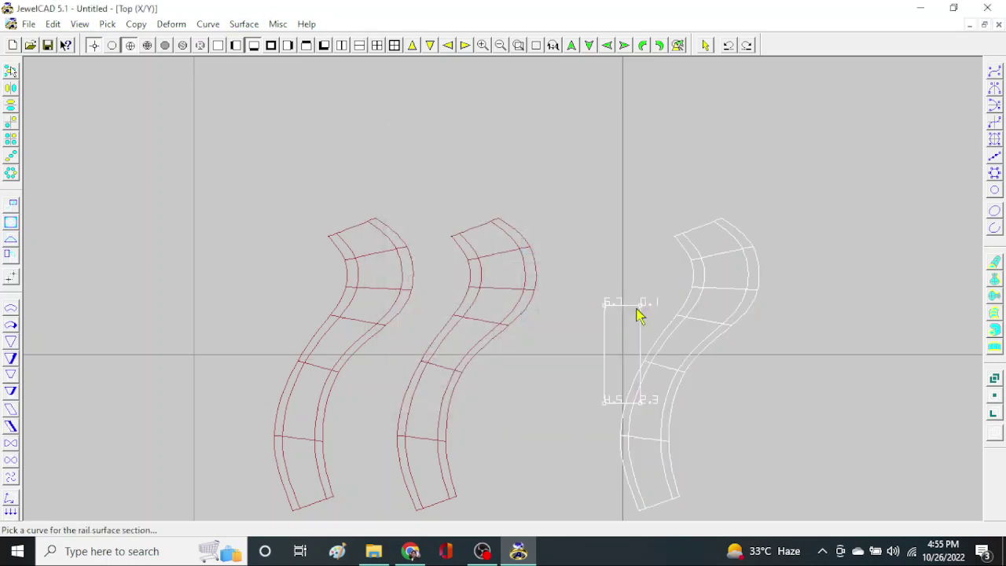
pyautogui.rightClick(637, 314)
# Move the new band further right and restore its removed rail curves.
pyautogui.click(723, 251)
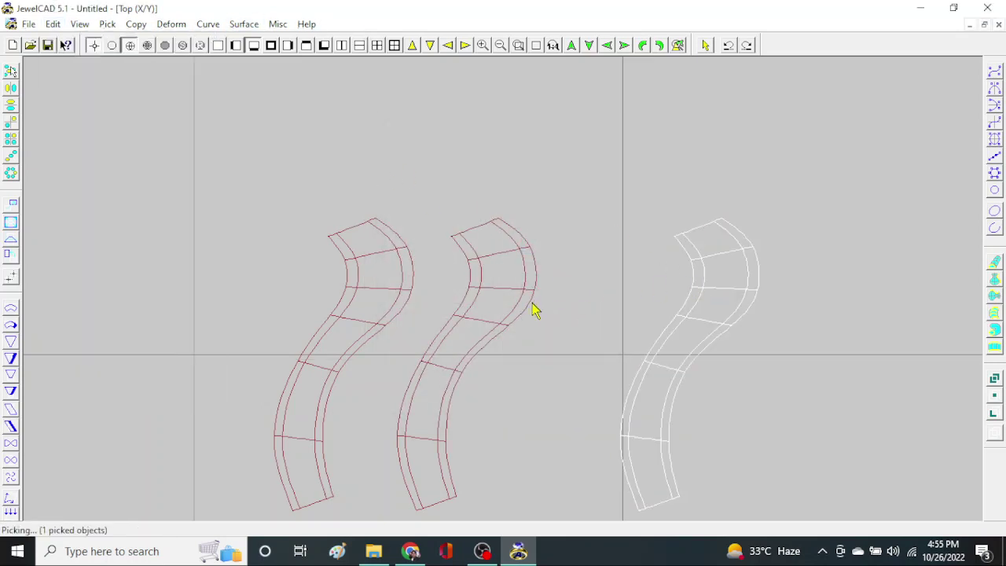
pyautogui.moveTo(457, 344); pyautogui.dragTo(576, 333)
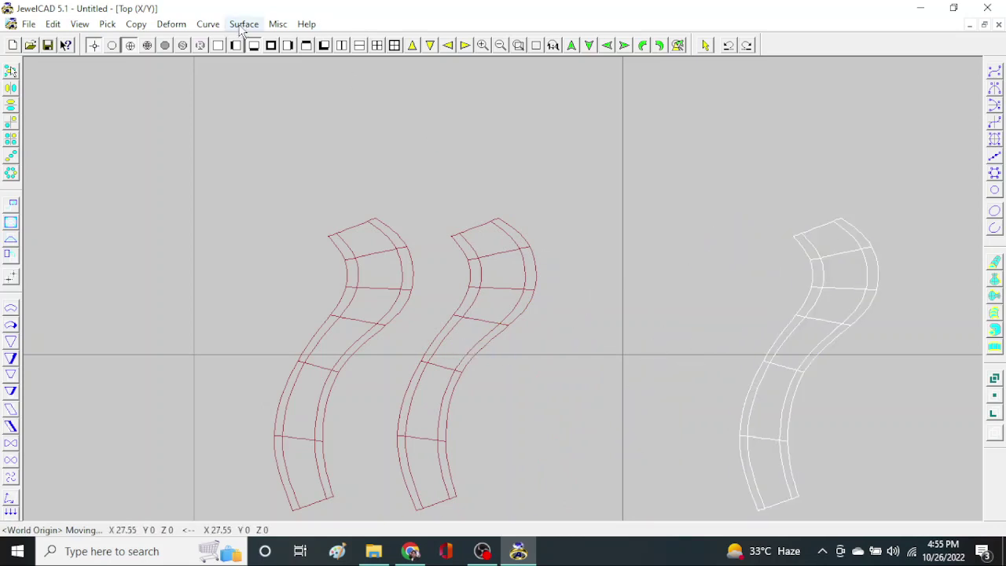
pyautogui.click(208, 24)
pyautogui.click(303, 435)
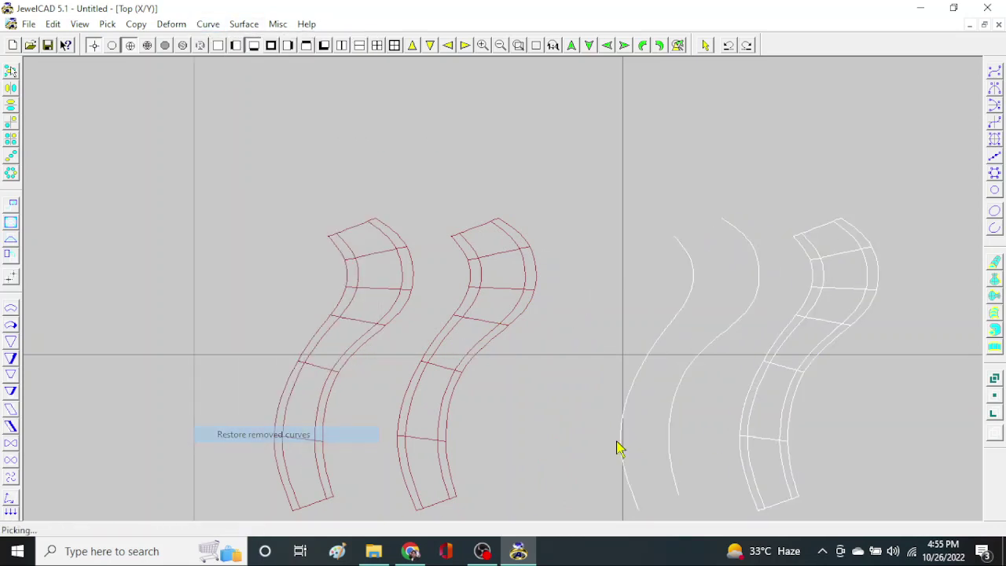
# Deselect the band and undo the last two actions.
pyautogui.click(741, 341)
pyautogui.scroll(1, 605, 334)
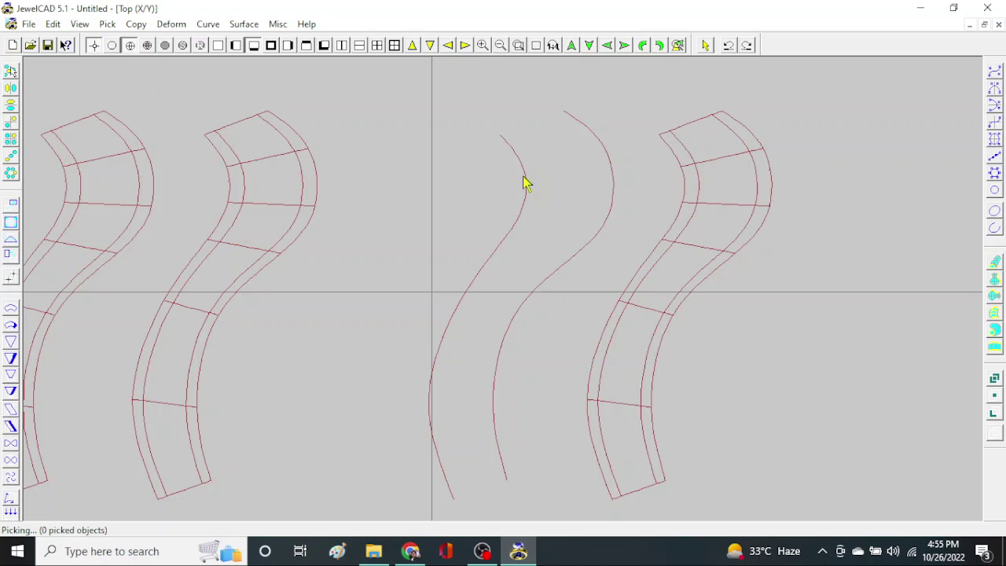
pyautogui.hotkey('ctrl', 'z')
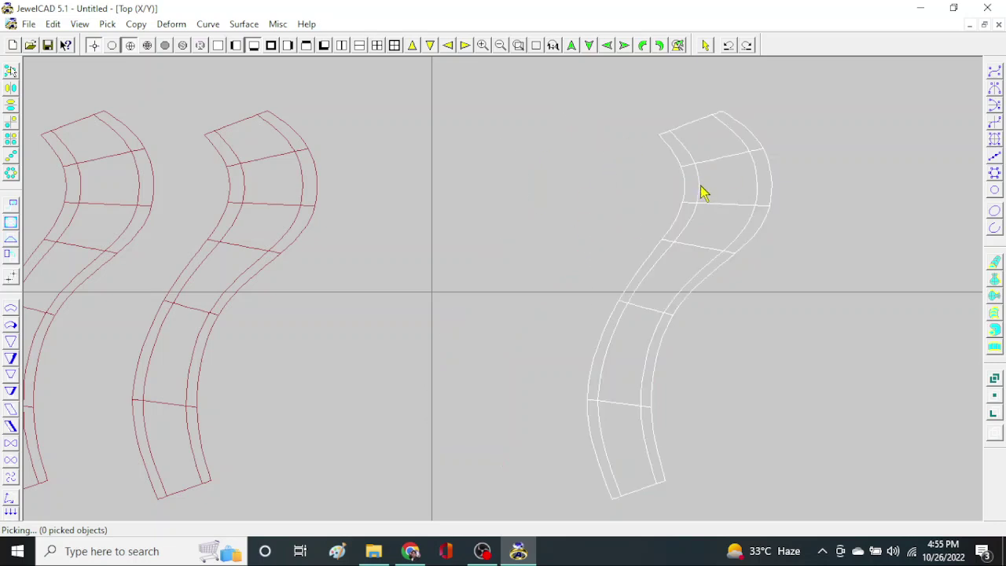
pyautogui.hotkey('ctrl', 'z')
# Restore the rail curves, zoom in on the third band, and show it shaded.
pyautogui.click(209, 24)
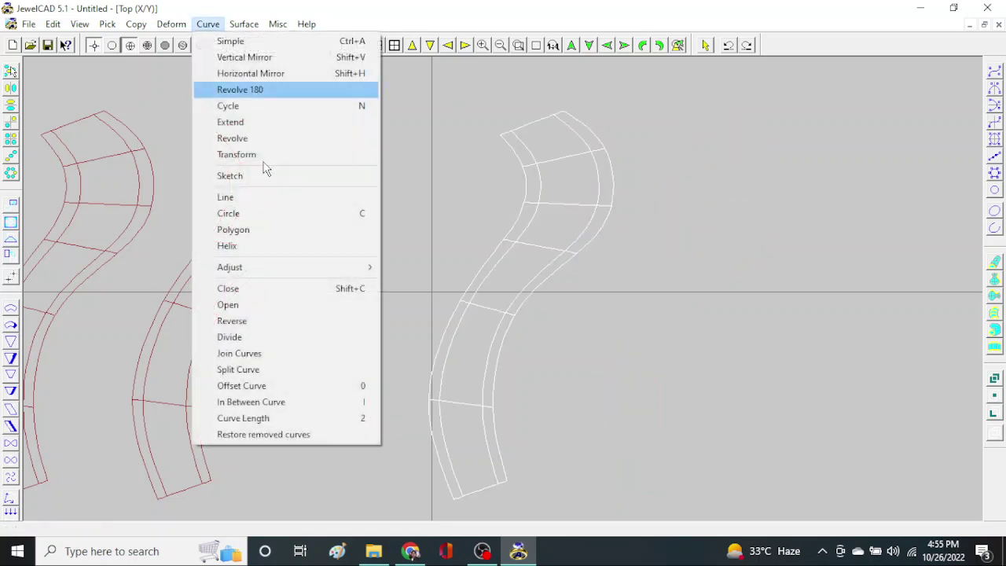
pyautogui.click(322, 432)
pyautogui.click(599, 354)
pyautogui.click(570, 220)
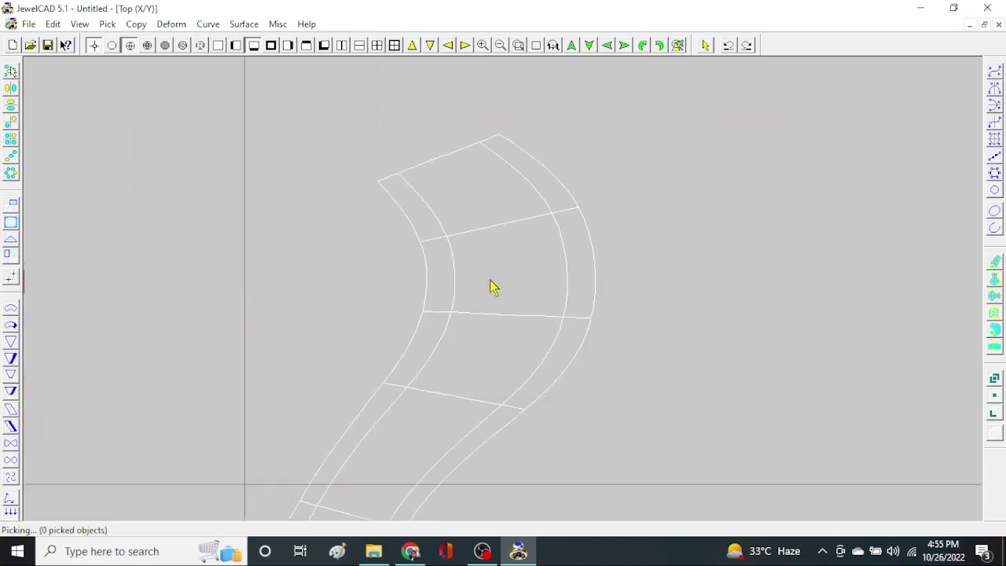
pyautogui.press('F5')
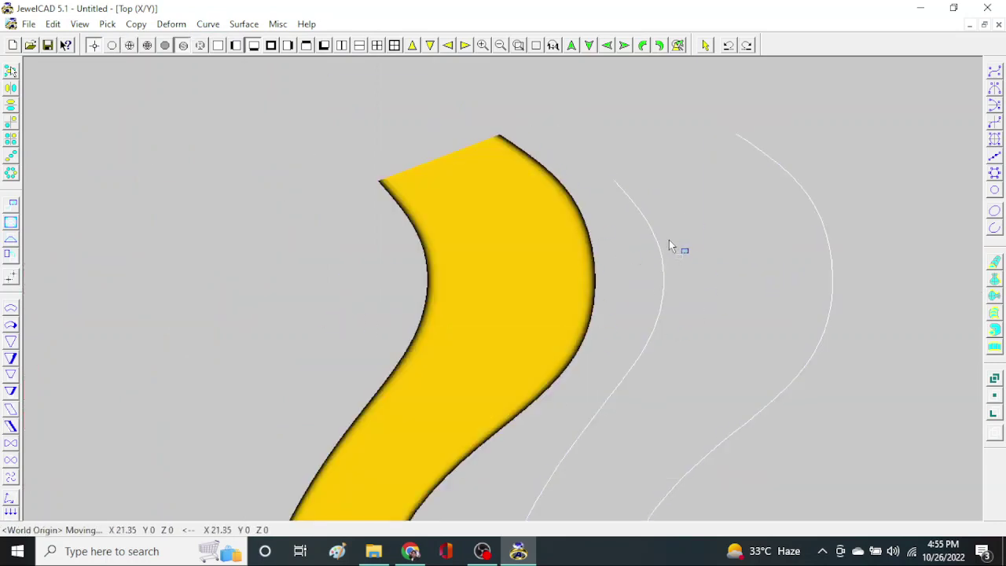
# Look through the Deform and Curve menus without running a command, then return to a wireframe overview of all three bands.
pyautogui.click(171, 23)
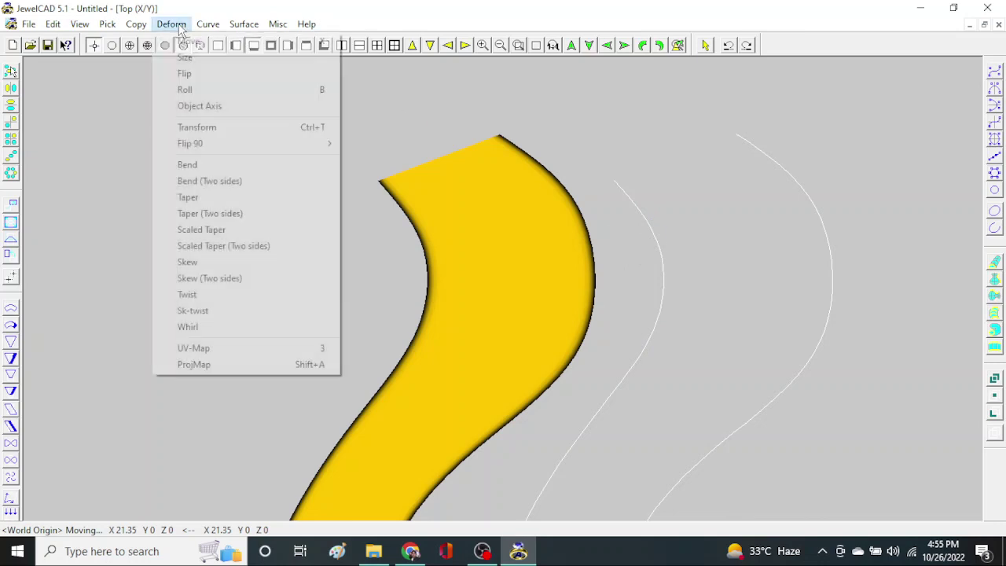
pyautogui.press('Escape')
pyautogui.click(220, 24)
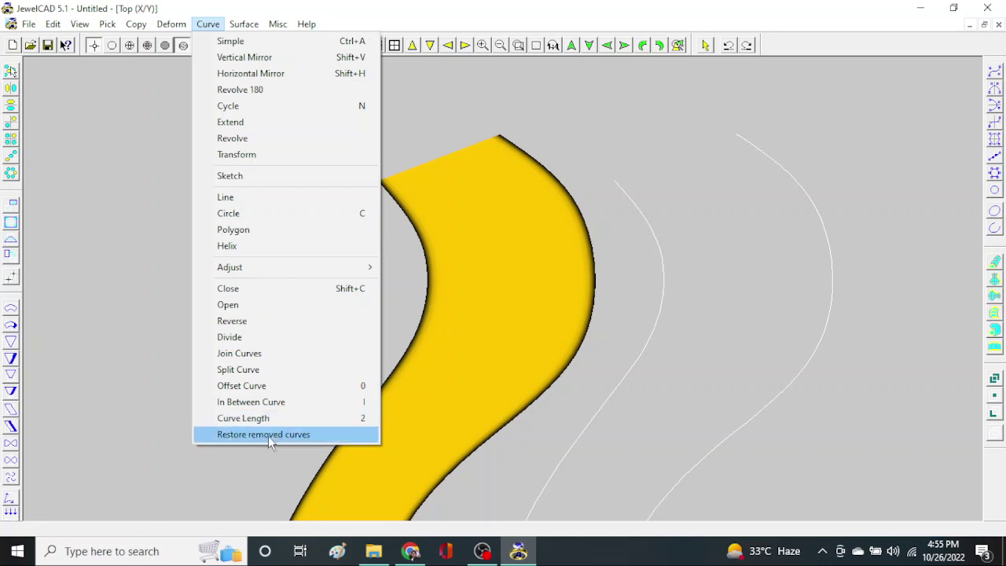
pyautogui.click(580, 279)
pyautogui.click(621, 196)
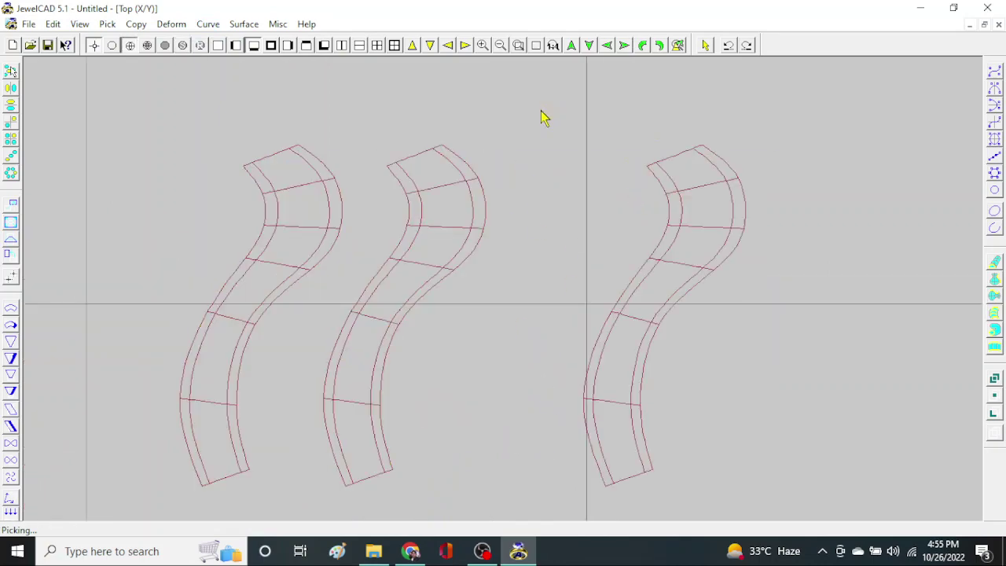
# Shift the two left S-shaped bands to the right, toward the third band.
pyautogui.moveTo(474, 307); pyautogui.dragTo(528, 314)
pyautogui.click(844, 97)
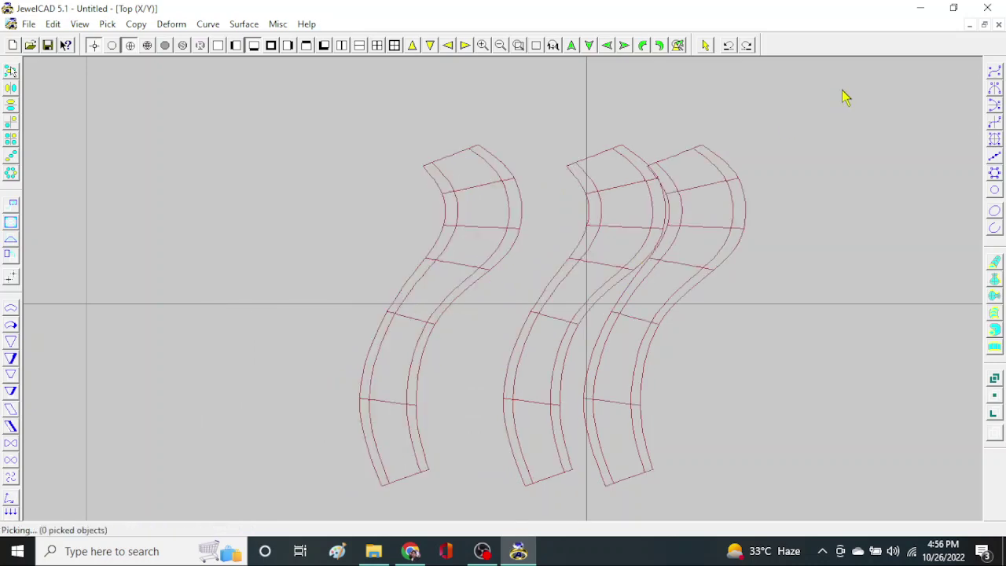
pyautogui.hotkey('ctrl', 'a')
# Move the right two bands to even the spacing, checking the layout in shaded view before returning to wireframe.
pyautogui.scroll(1, 503, 336)
pyautogui.moveTo(533, 124); pyautogui.dragTo(569, 187)
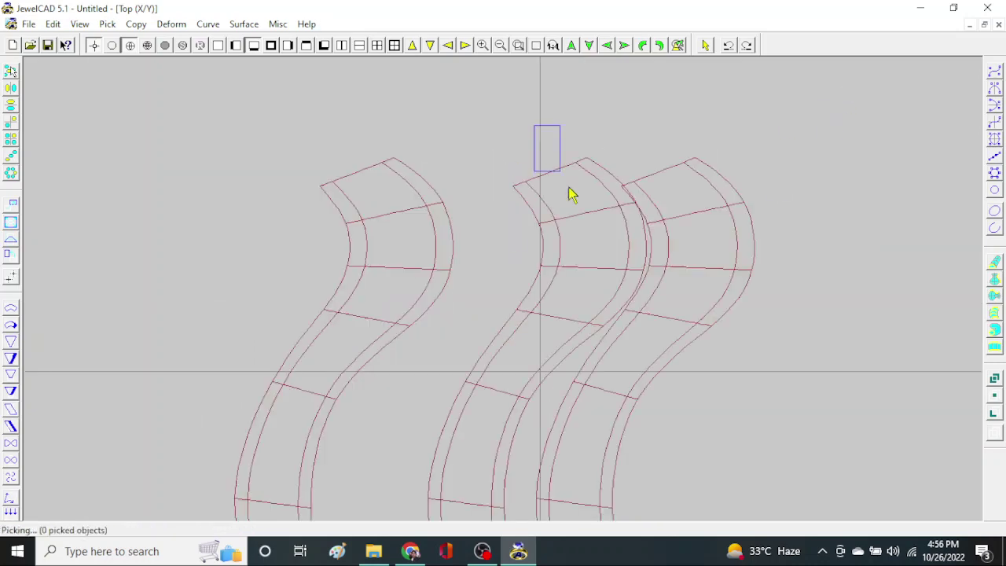
pyautogui.scroll(-1, 579, 309)
pyautogui.scroll(1, 582, 375)
pyautogui.moveTo(583, 376); pyautogui.dragTo(646, 358)
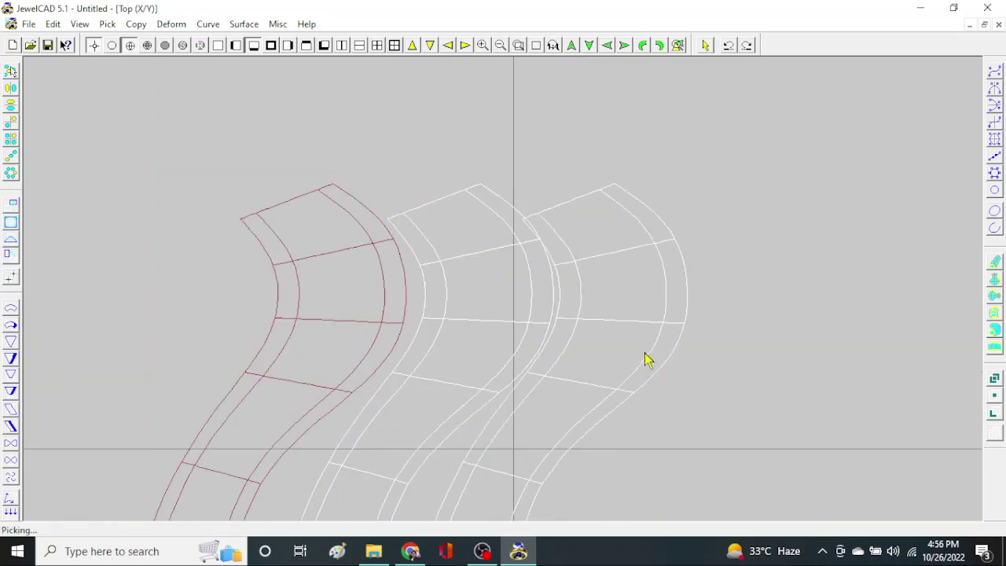
pyautogui.scroll(-1, 650, 330)
pyautogui.press('F5')
pyautogui.press('F2')
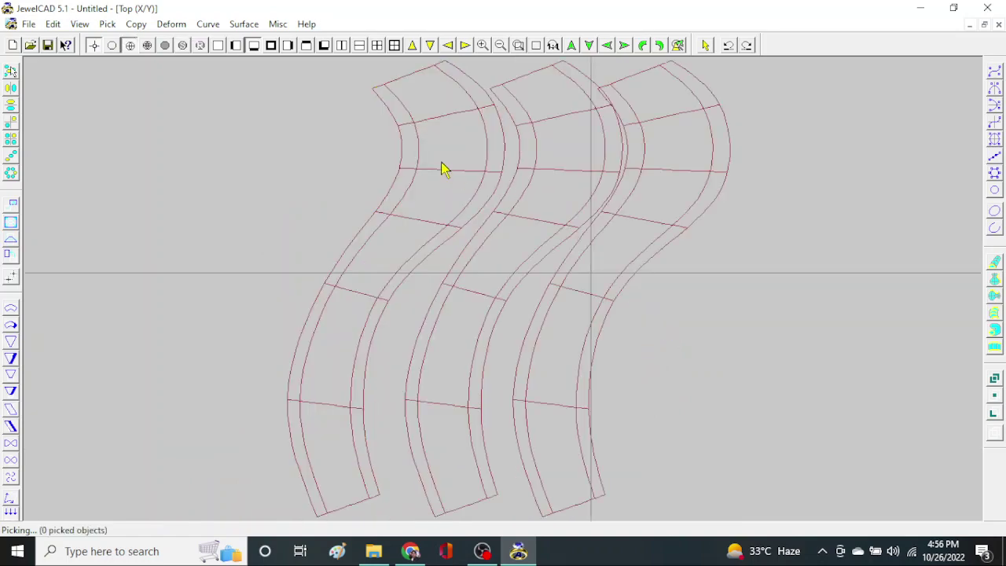